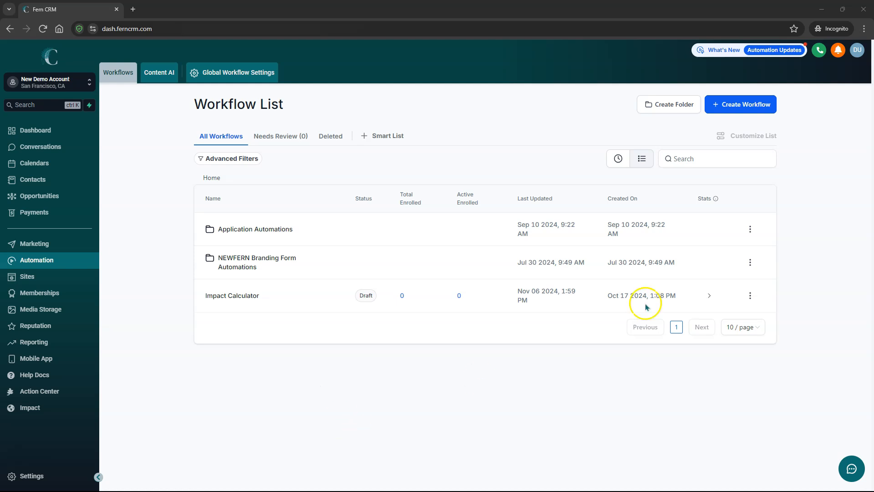
Step: Create a new workflow from the Facebook comment automation recipe and dismiss the multiple opportunities notice
{"action": "left_click", "coordinate": [751, 106]}
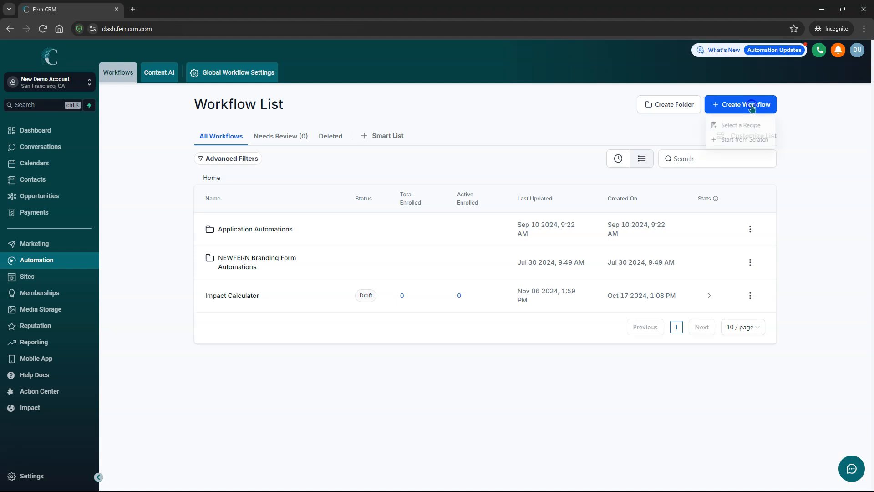
{"action": "left_click", "coordinate": [741, 124]}
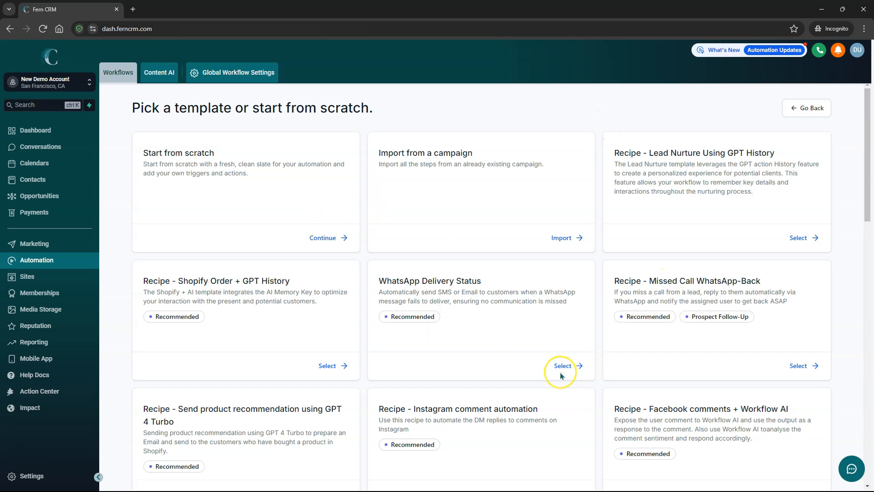
{"action": "scroll", "coordinate": [560, 372], "scroll_direction": "down", "scroll_amount": 2}
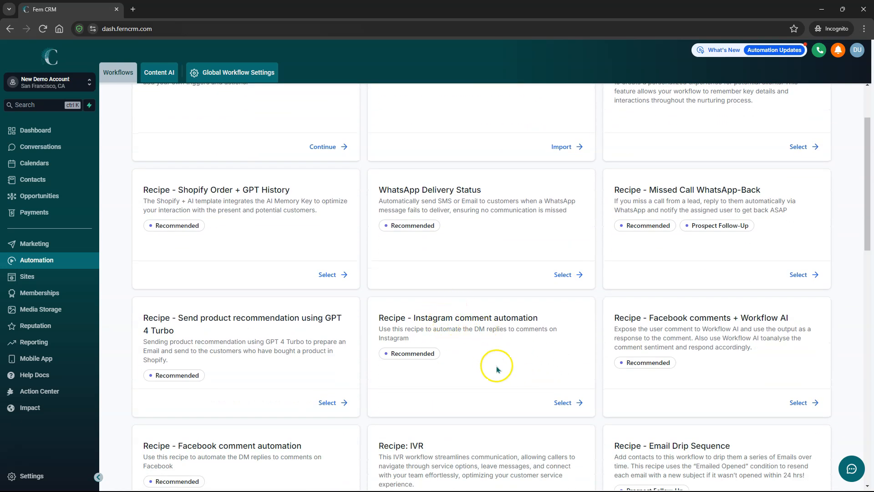
{"action": "scroll", "coordinate": [497, 368], "scroll_direction": "down", "scroll_amount": 1}
{"action": "scroll", "coordinate": [234, 433], "scroll_direction": "down", "scroll_amount": 1}
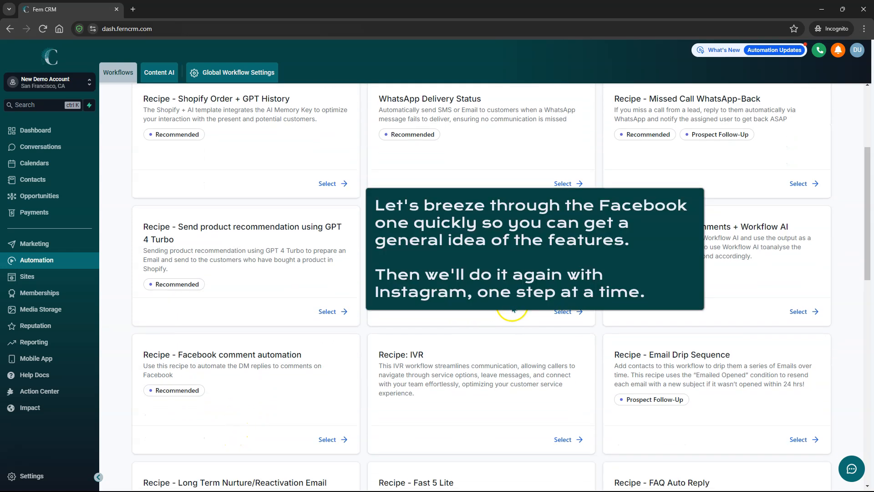
{"action": "scroll", "coordinate": [351, 272], "scroll_direction": "down", "scroll_amount": 3}
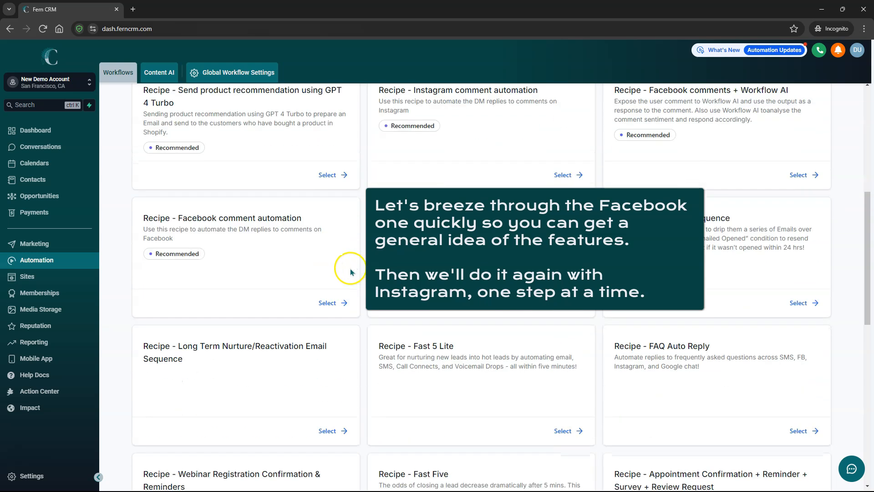
{"action": "left_click", "coordinate": [324, 303]}
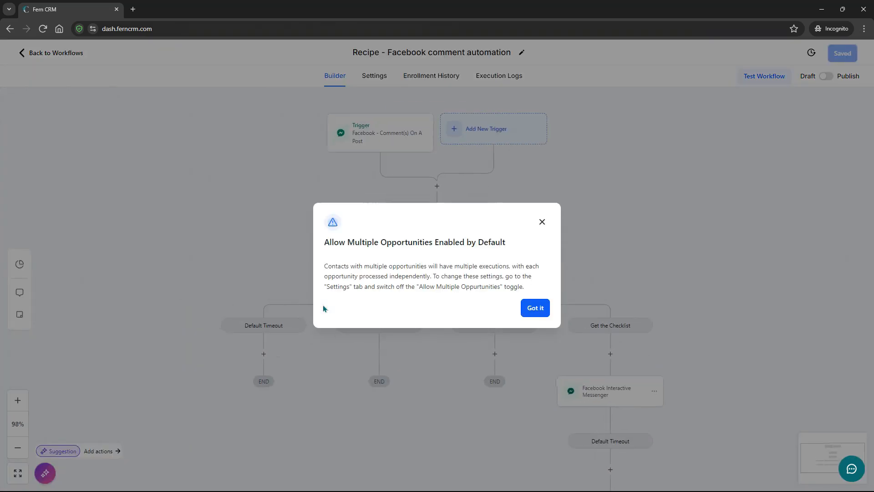
{"action": "left_click", "coordinate": [539, 309]}
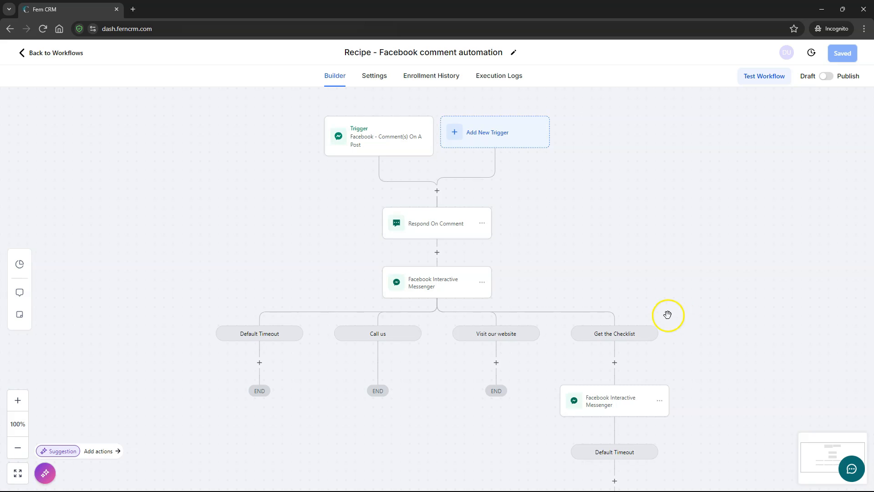
Step: Filter the Facebook comment trigger to the Customer Delight Team page and the 22-Feb-2024 "There comes a time in every impact-driven business..." post, and save it
{"action": "left_click", "coordinate": [392, 136]}
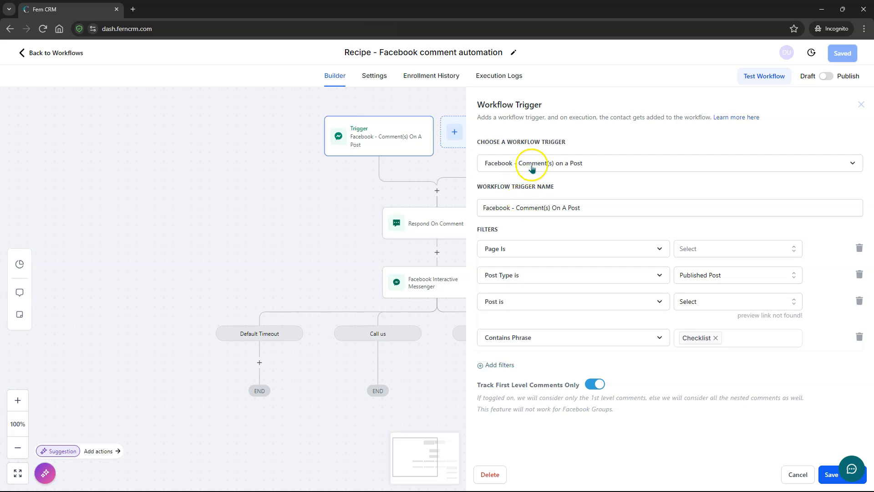
{"action": "left_click", "coordinate": [702, 251]}
{"action": "left_click", "coordinate": [703, 289]}
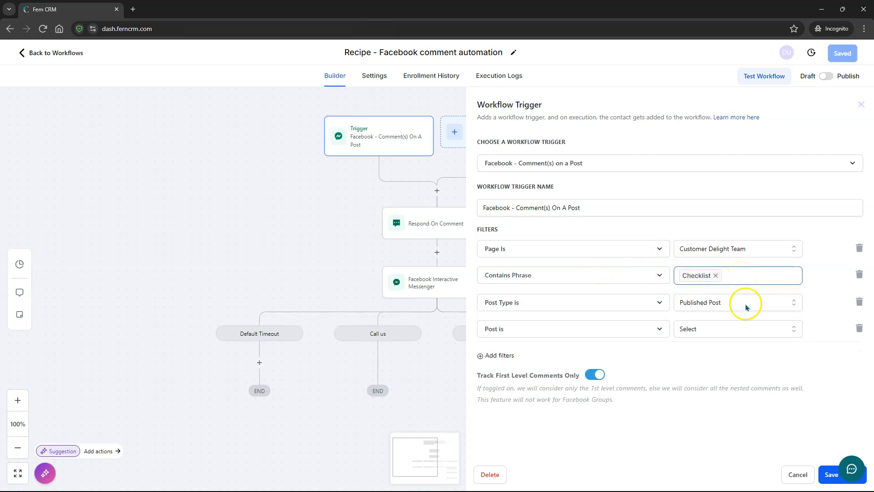
{"action": "left_click", "coordinate": [718, 332]}
{"action": "left_click", "coordinate": [721, 407]}
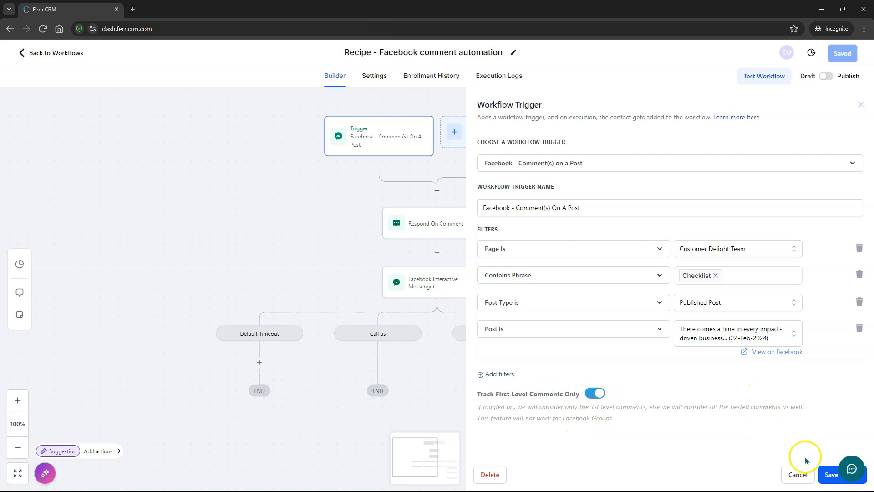
{"action": "left_click", "coordinate": [831, 475]}
Step: Examine the Respond On Comment replies, and the first Facebook Interactive Messenger action's message, attachment options, buttons and quick replies
{"action": "left_click", "coordinate": [440, 232]}
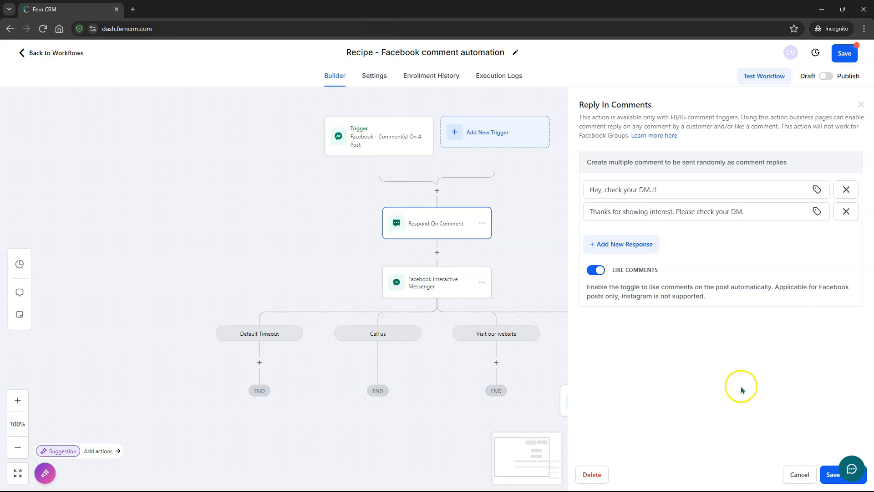
{"action": "left_click", "coordinate": [799, 474]}
{"action": "left_click", "coordinate": [432, 288]}
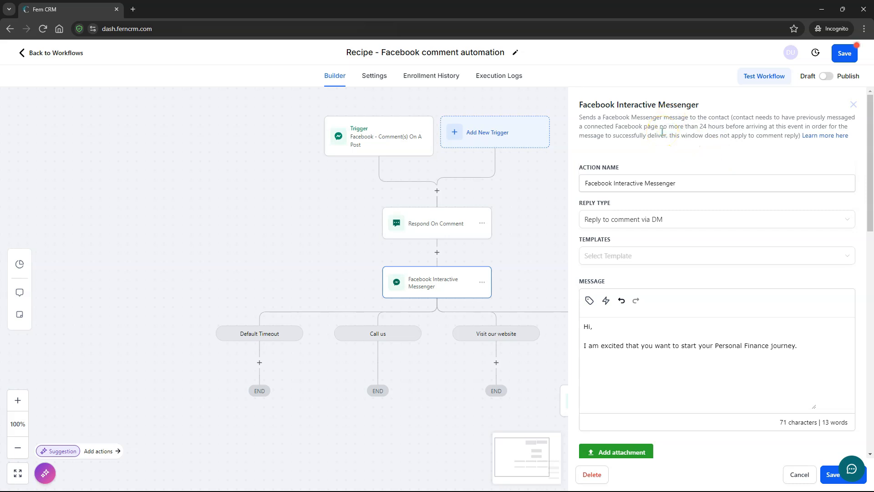
{"action": "scroll", "coordinate": [682, 246], "scroll_direction": "down", "scroll_amount": 3}
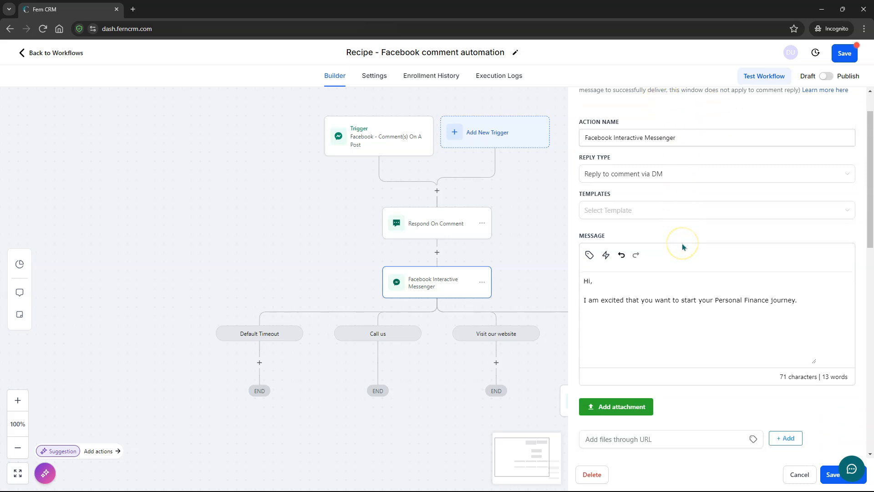
{"action": "scroll", "coordinate": [682, 246], "scroll_direction": "up", "scroll_amount": 3}
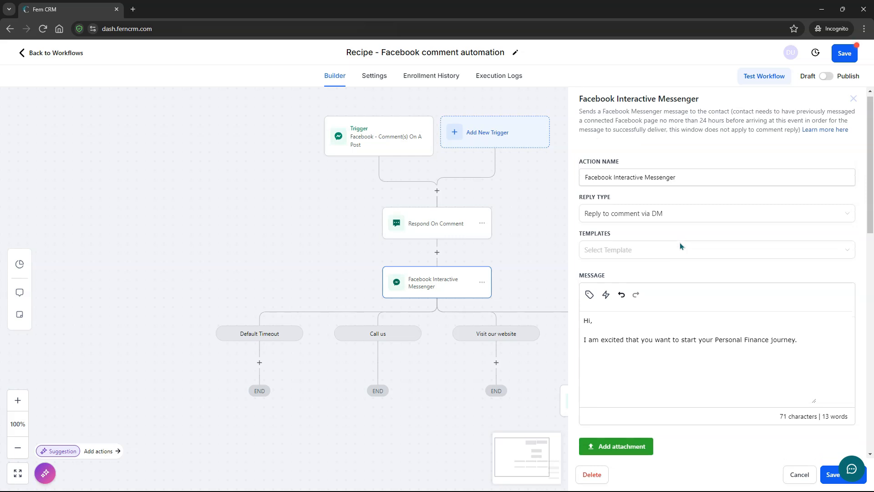
{"action": "scroll", "coordinate": [679, 243], "scroll_direction": "down", "scroll_amount": 5}
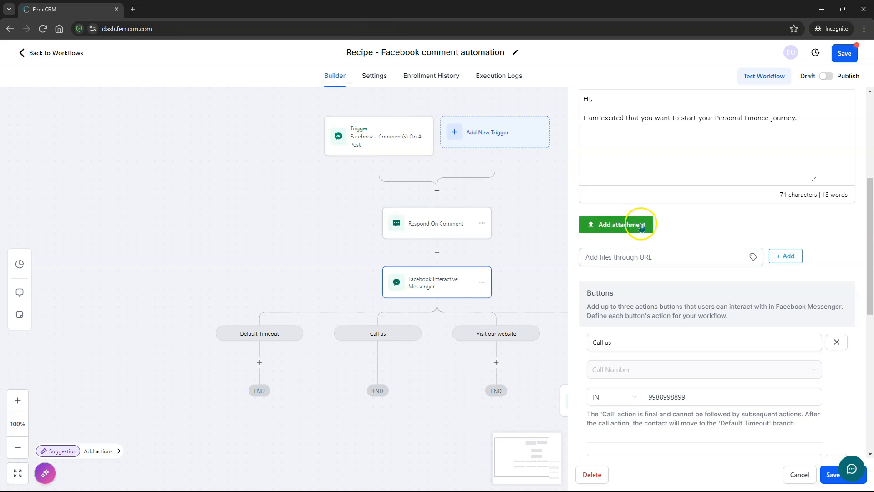
{"action": "scroll", "coordinate": [677, 330], "scroll_direction": "down", "scroll_amount": 2}
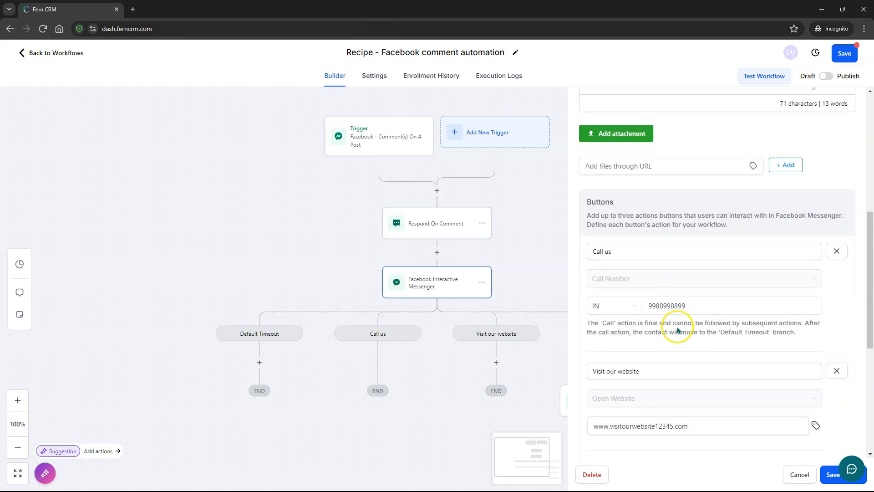
{"action": "scroll", "coordinate": [718, 391], "scroll_direction": "down", "scroll_amount": 3}
{"action": "scroll", "coordinate": [718, 390], "scroll_direction": "down", "scroll_amount": 3}
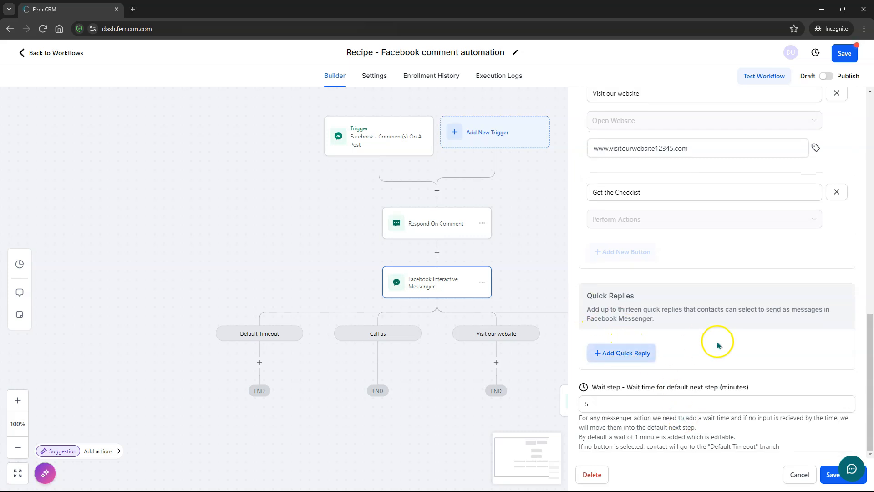
{"action": "scroll", "coordinate": [688, 287], "scroll_direction": "up", "scroll_amount": 8}
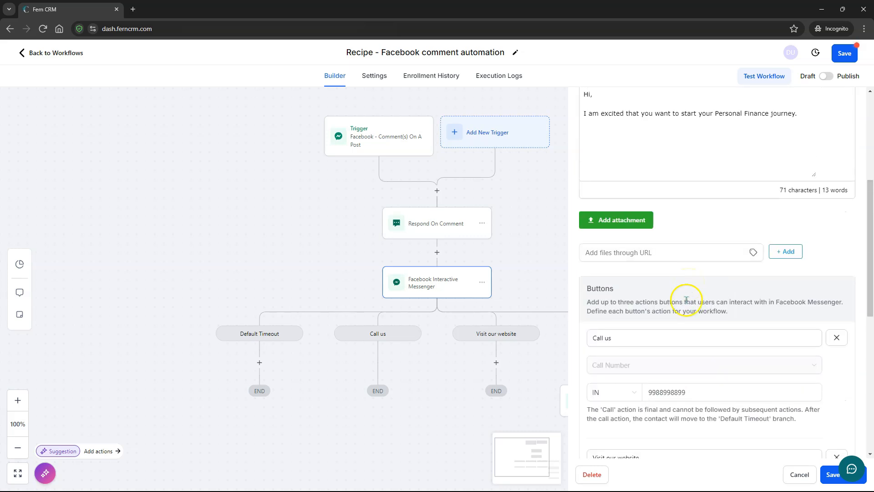
{"action": "scroll", "coordinate": [688, 301], "scroll_direction": "down", "scroll_amount": 8}
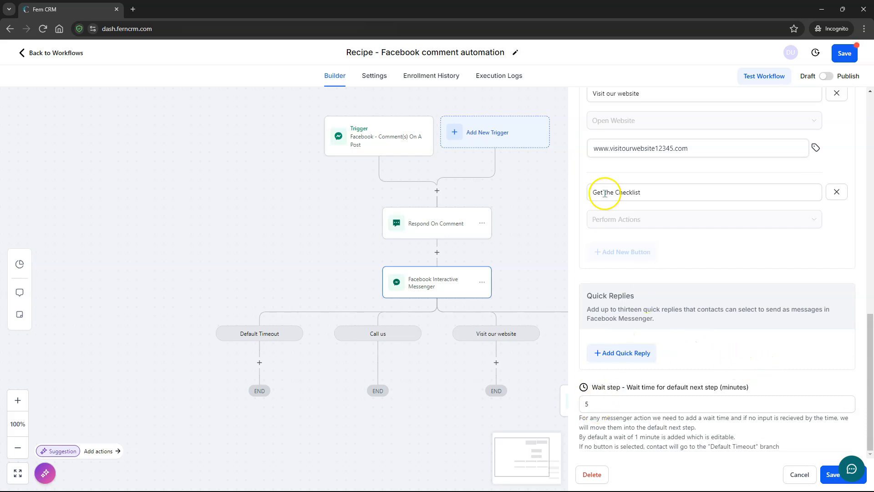
Step: Set the first Facebook Interactive Messenger action's wait time for the default next step to 50 minutes and save the action
{"action": "left_click", "coordinate": [595, 403]}
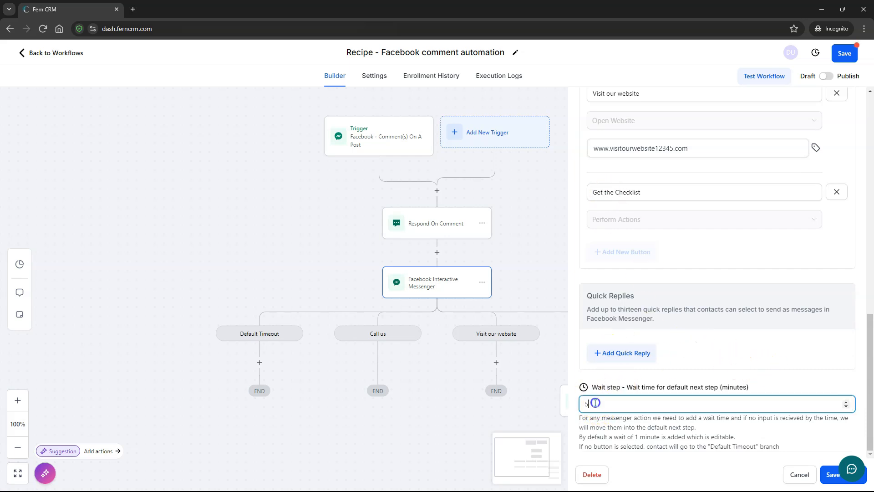
{"action": "type", "text": "0"}
{"action": "left_click", "coordinate": [831, 474]}
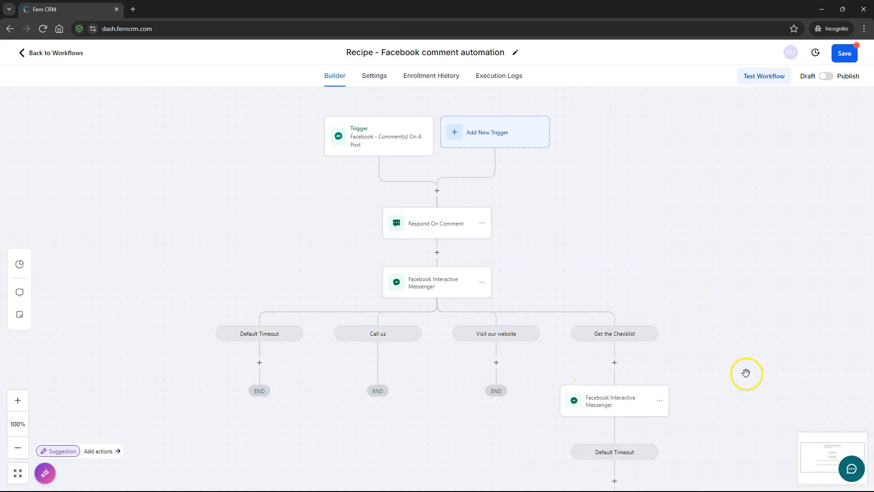
{"action": "scroll", "coordinate": [684, 347], "scroll_direction": "down", "scroll_amount": 1}
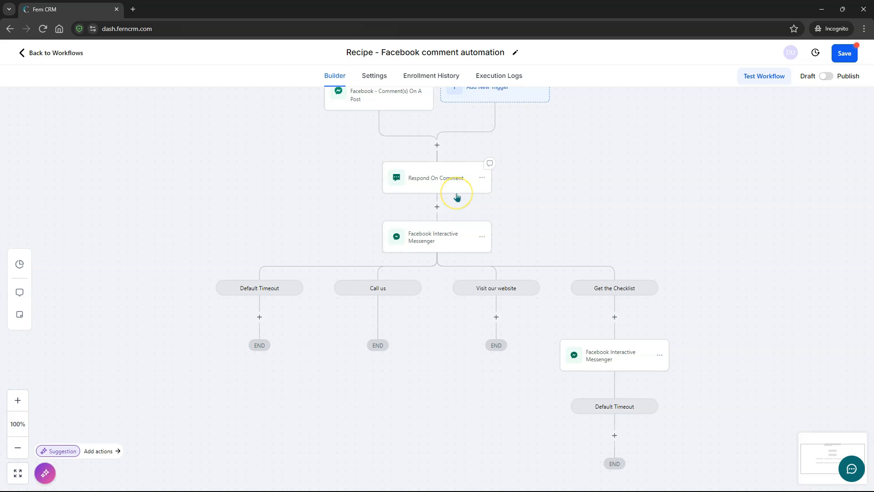
{"action": "left_click", "coordinate": [434, 242]}
{"action": "left_click", "coordinate": [437, 241]}
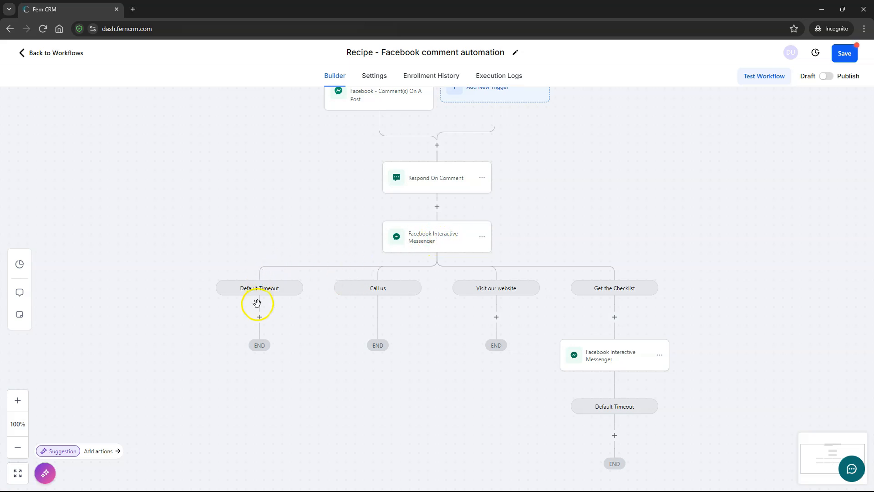
{"action": "left_click", "coordinate": [260, 317]}
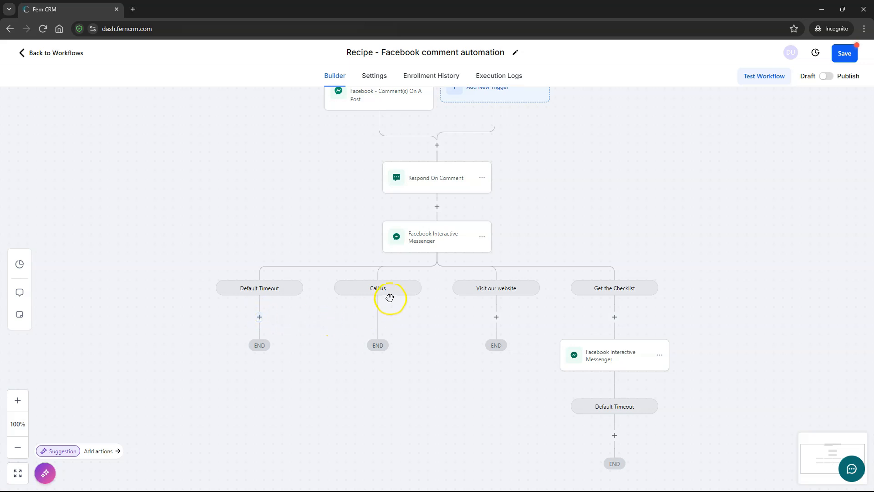
Step: Rename the first Facebook Interactive Messenger action's "Call us" button to "Text us" and save the action
{"action": "left_click", "coordinate": [425, 231]}
{"action": "scroll", "coordinate": [744, 277], "scroll_direction": "down", "scroll_amount": 5}
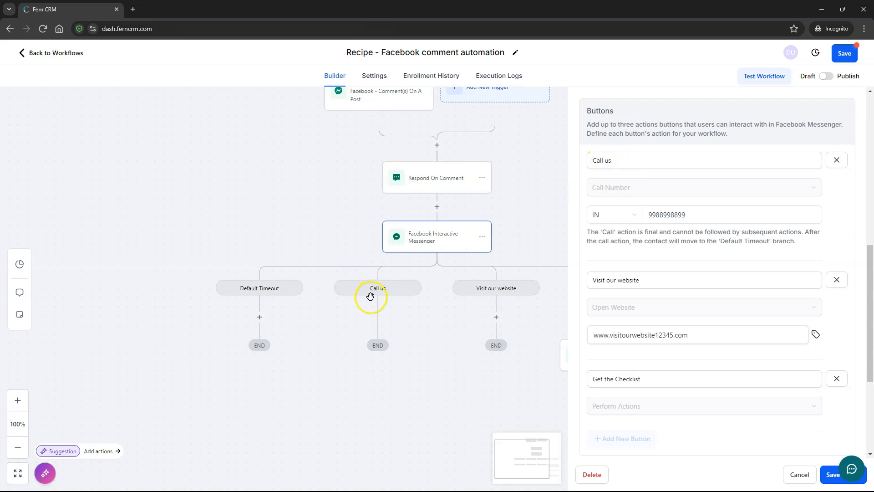
{"action": "triple_click", "coordinate": [607, 167]}
{"action": "type", "text": "Text"}
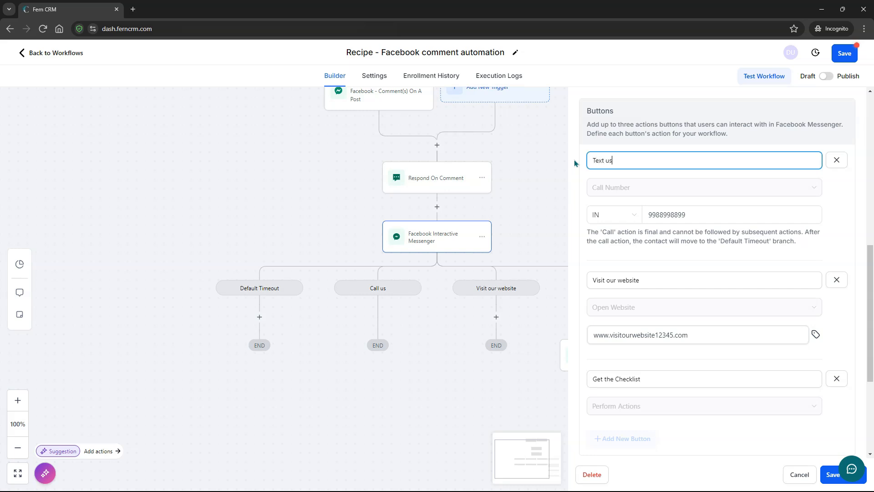
{"action": "left_click", "coordinate": [832, 474]}
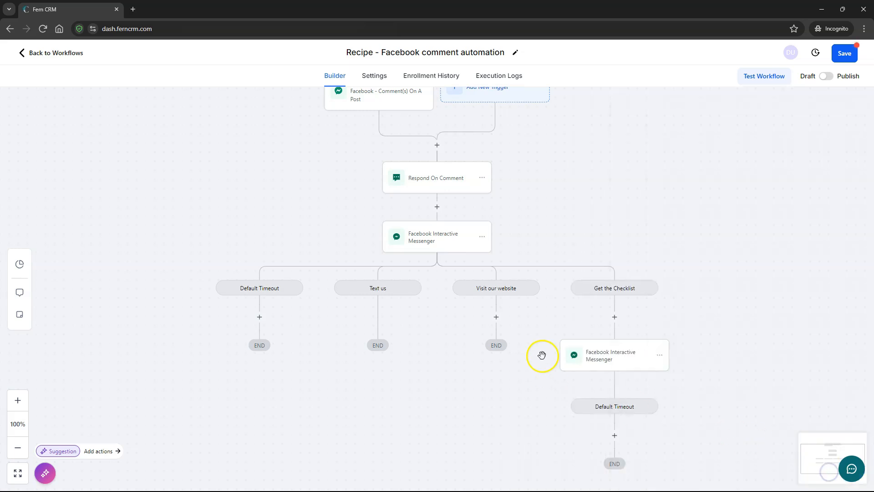
Step: Review the message, buttons and wait time of the Messenger action under the Get the Checklist branch, and close it without saving
{"action": "left_click", "coordinate": [607, 362]}
{"action": "scroll", "coordinate": [784, 274], "scroll_direction": "down", "scroll_amount": 3}
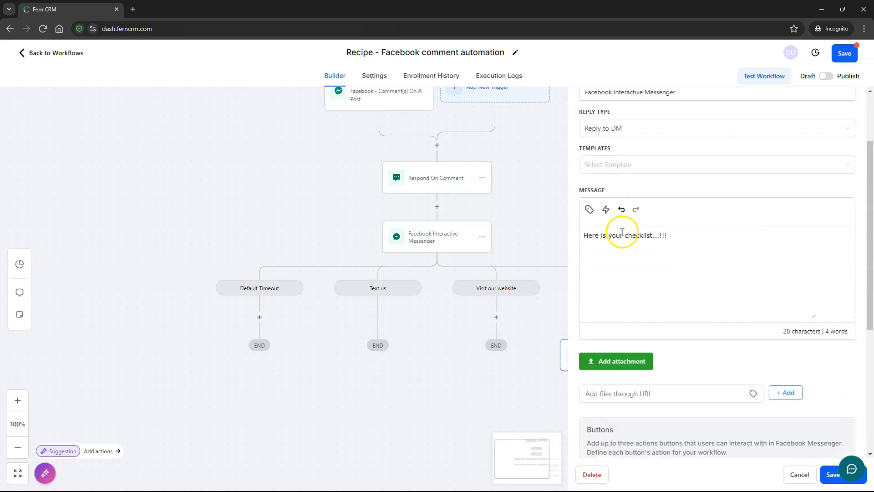
{"action": "scroll", "coordinate": [691, 283], "scroll_direction": "down", "scroll_amount": 5}
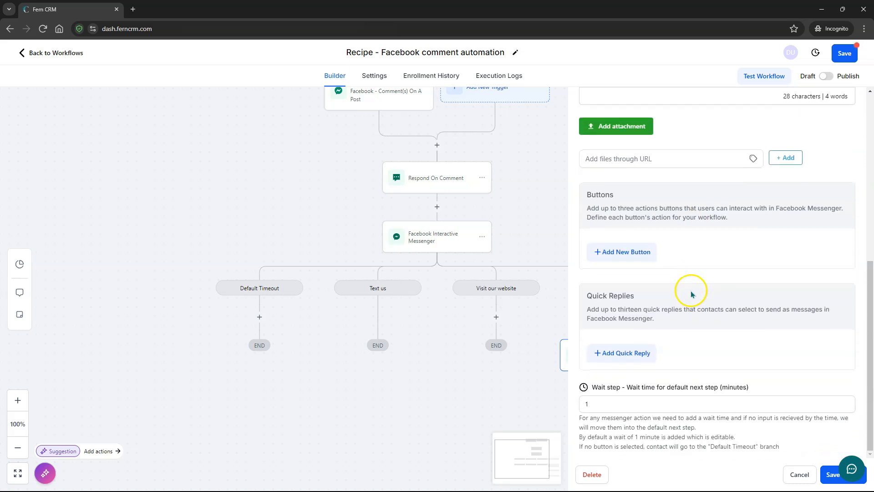
{"action": "left_click", "coordinate": [800, 475]}
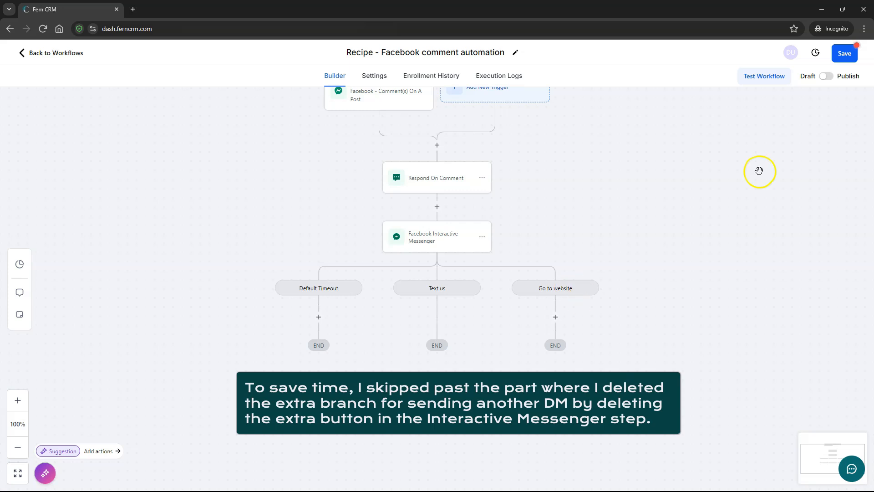
Step: Save the Facebook comment automation workflow
{"action": "scroll", "coordinate": [722, 203], "scroll_direction": "up", "scroll_amount": 2}
{"action": "scroll", "coordinate": [722, 203], "scroll_direction": "down", "scroll_amount": 1}
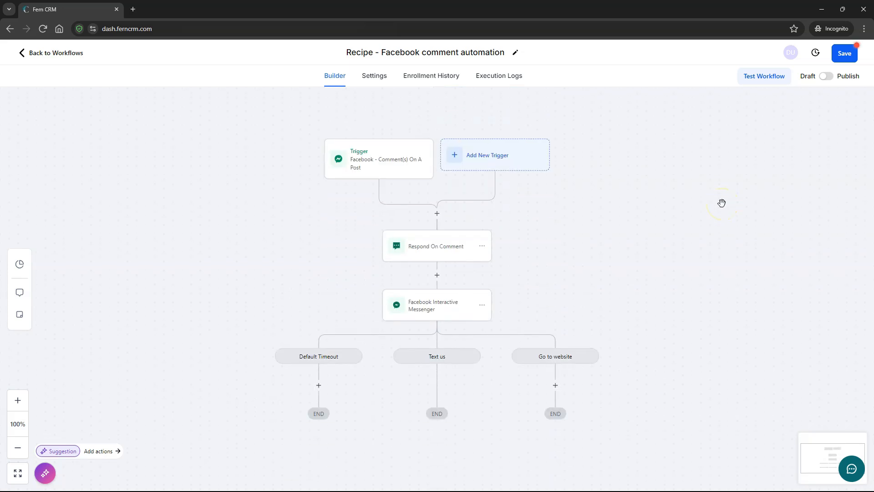
{"action": "left_click", "coordinate": [845, 53]}
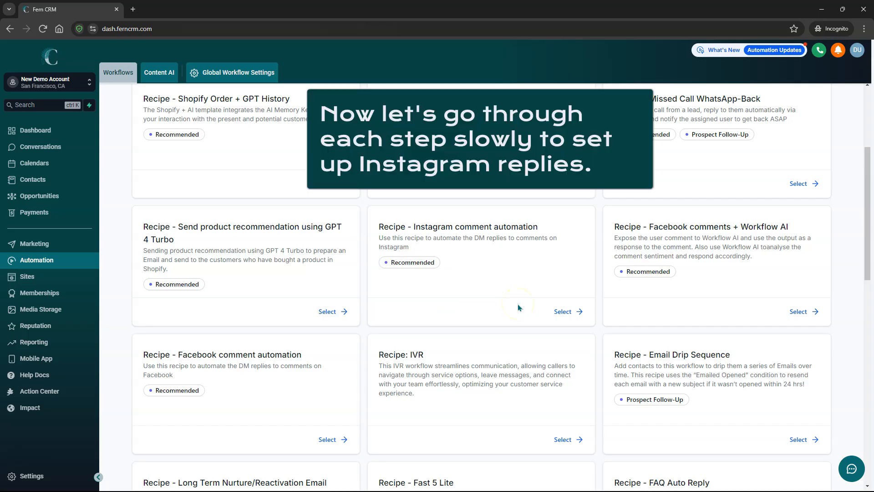
Step: Create a workflow from the Instagram comment automation recipe, dismiss the notice and open its comment trigger settings
{"action": "left_click", "coordinate": [563, 312]}
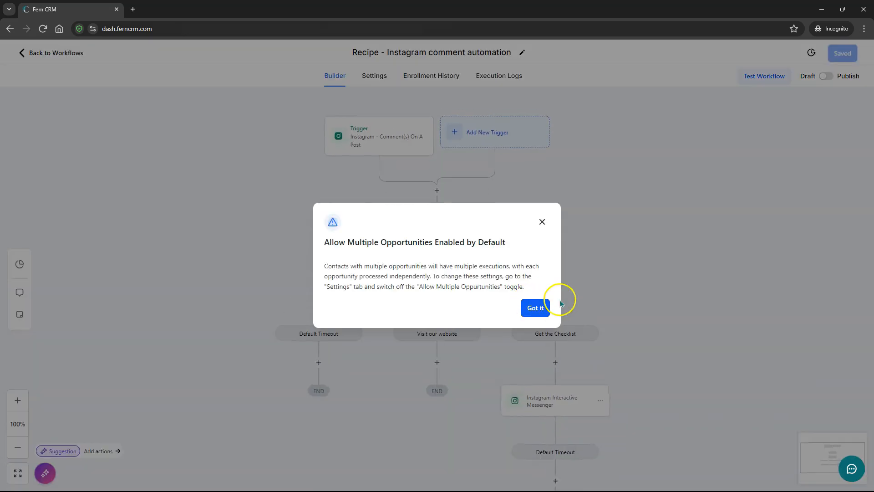
{"action": "left_click", "coordinate": [536, 308]}
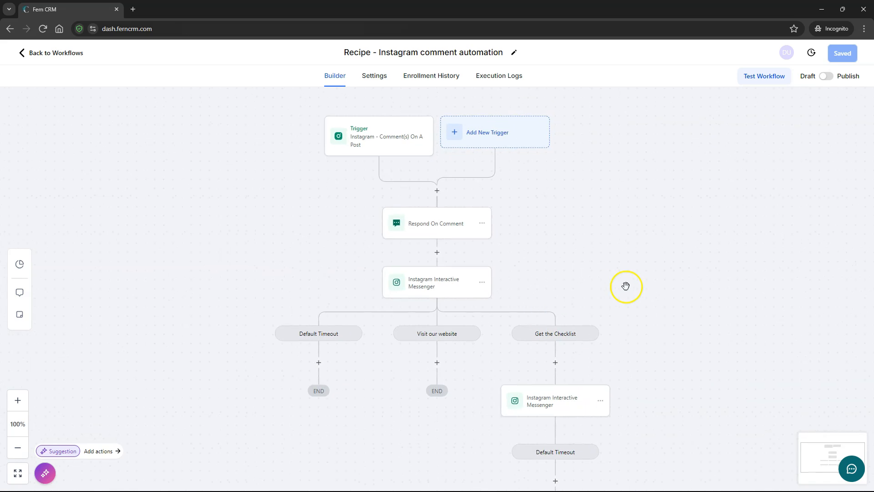
{"action": "left_click", "coordinate": [390, 142]}
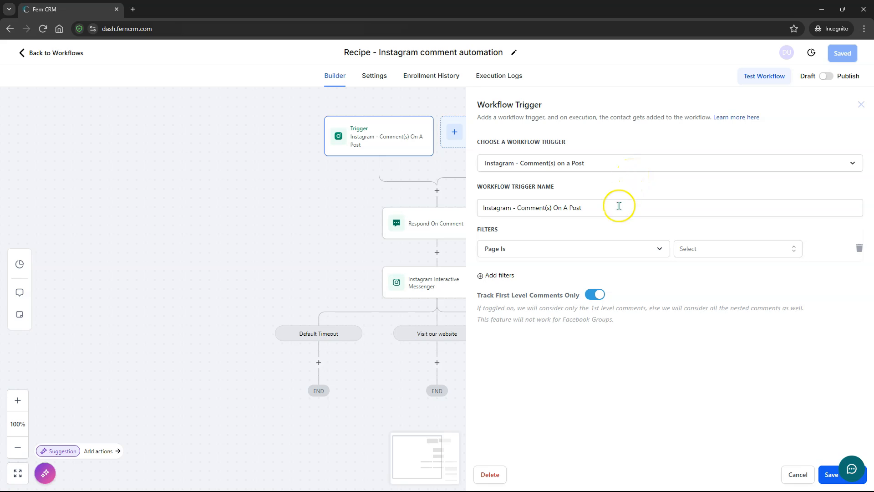
Step: Filter the Instagram comment trigger to the Customer Delight Team page, Published Post type and the "What would you add to these lists?" post of 11-Jan-2024
{"action": "left_click", "coordinate": [729, 250]}
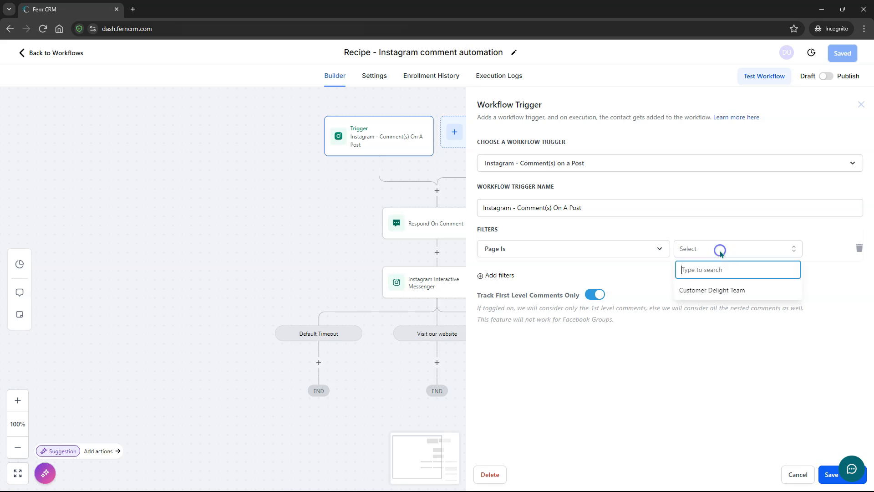
{"action": "left_click", "coordinate": [726, 290]}
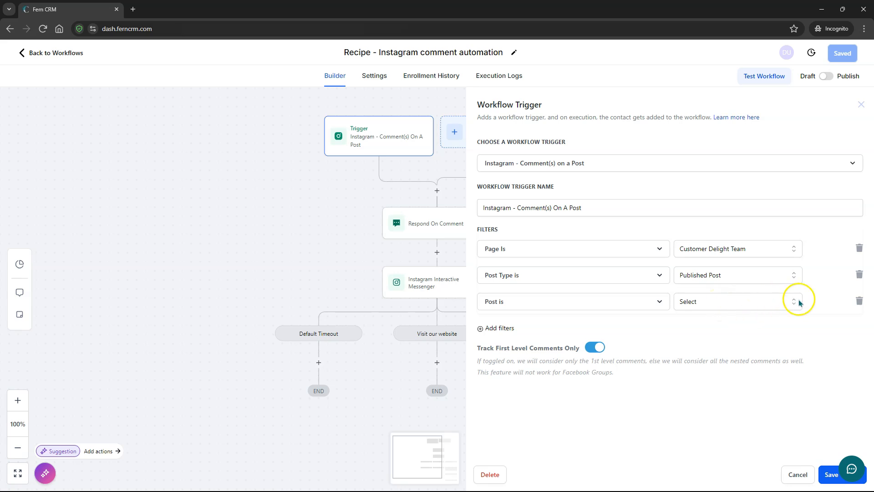
{"action": "left_click", "coordinate": [723, 301]}
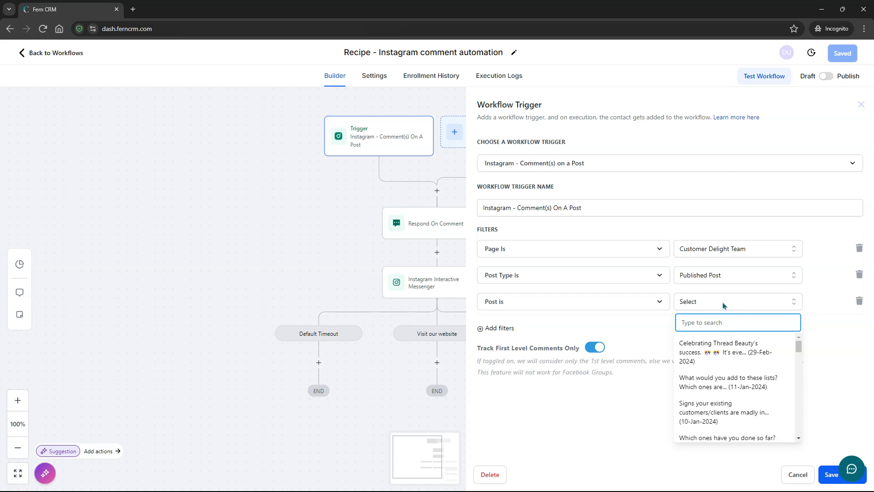
{"action": "left_click", "coordinate": [728, 382]}
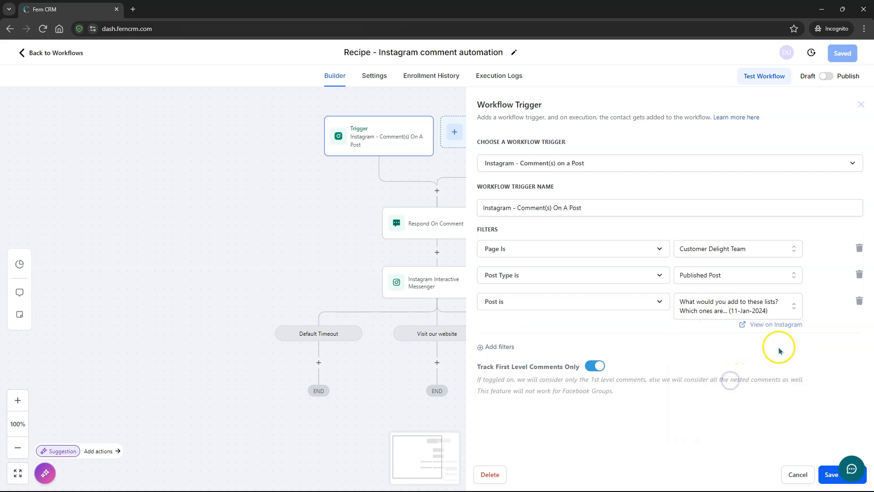
Step: Add a Contains Phrase filter with "FERN" to the Instagram comment trigger, save the trigger, and recheck its filters
{"action": "left_click", "coordinate": [499, 347]}
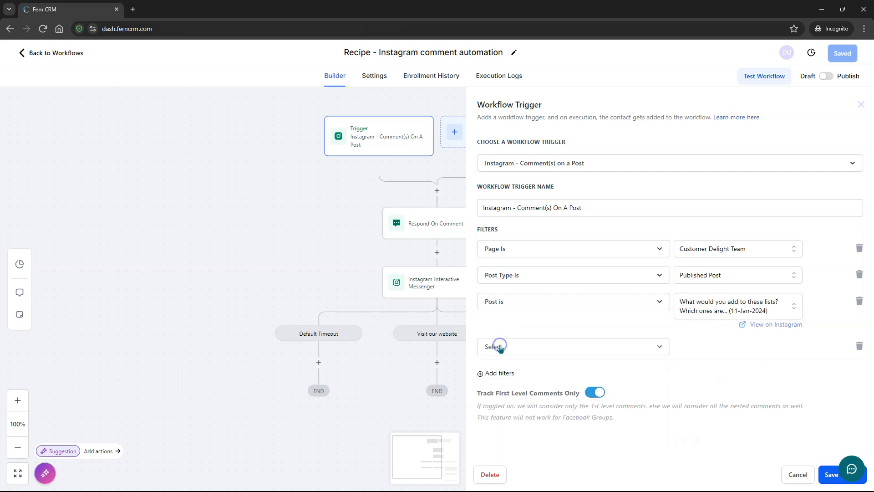
{"action": "left_click", "coordinate": [499, 347]}
{"action": "left_click", "coordinate": [503, 409]}
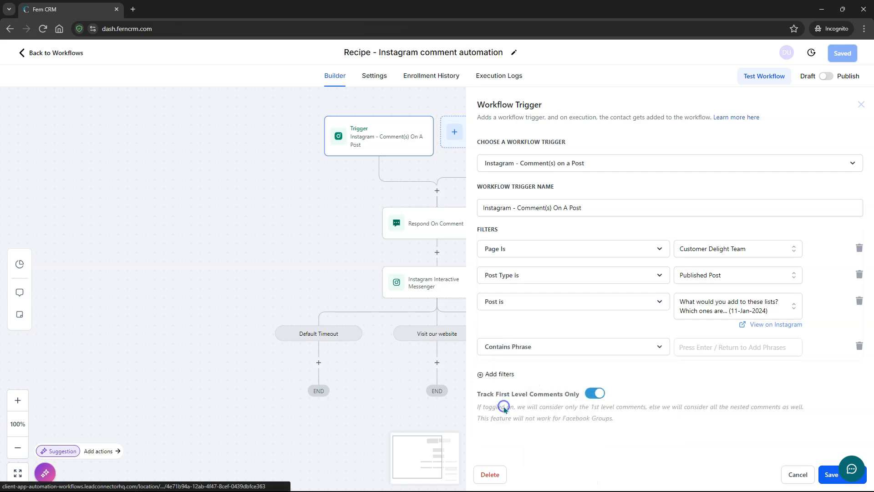
{"action": "left_click", "coordinate": [707, 348]}
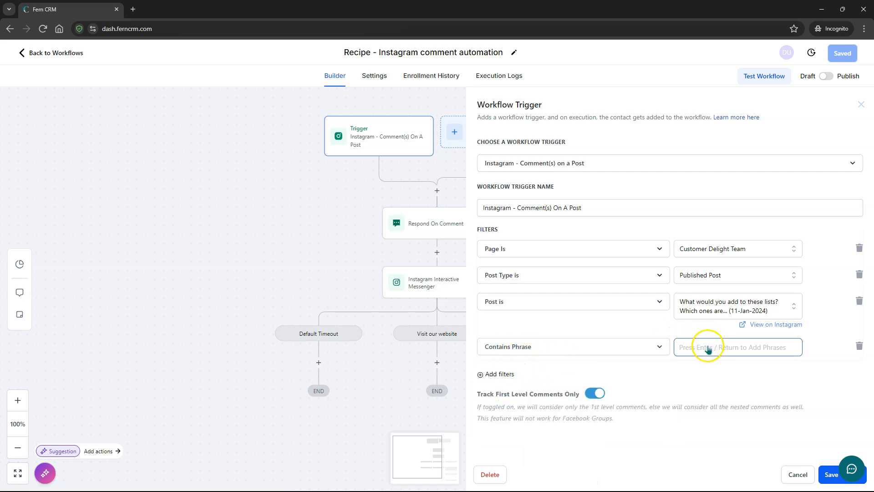
{"action": "type", "text": "FERN"}
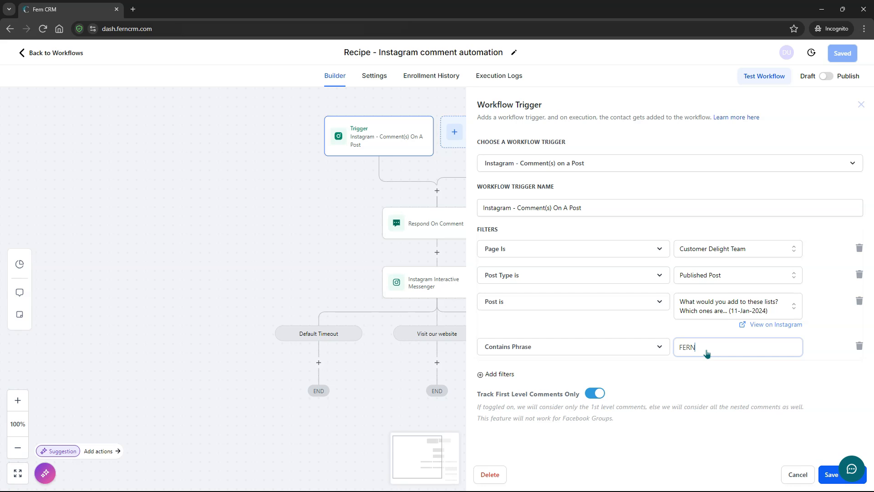
{"action": "left_click", "coordinate": [720, 369]}
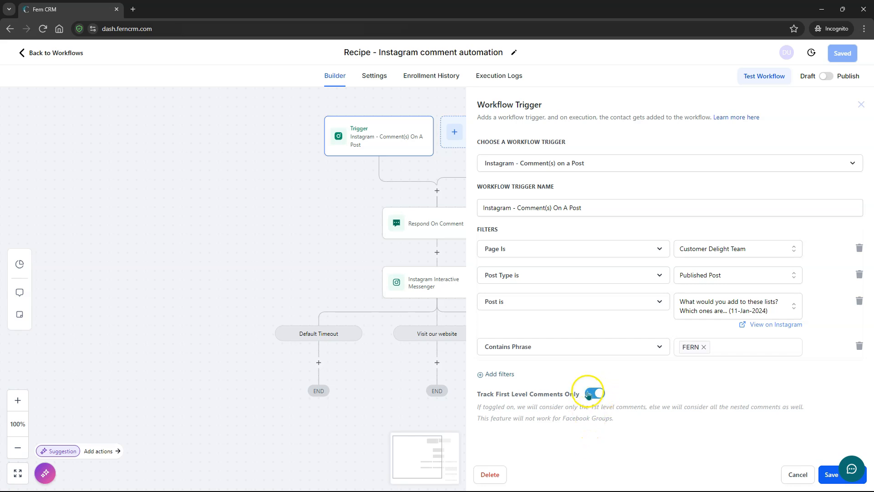
{"action": "left_click", "coordinate": [827, 476]}
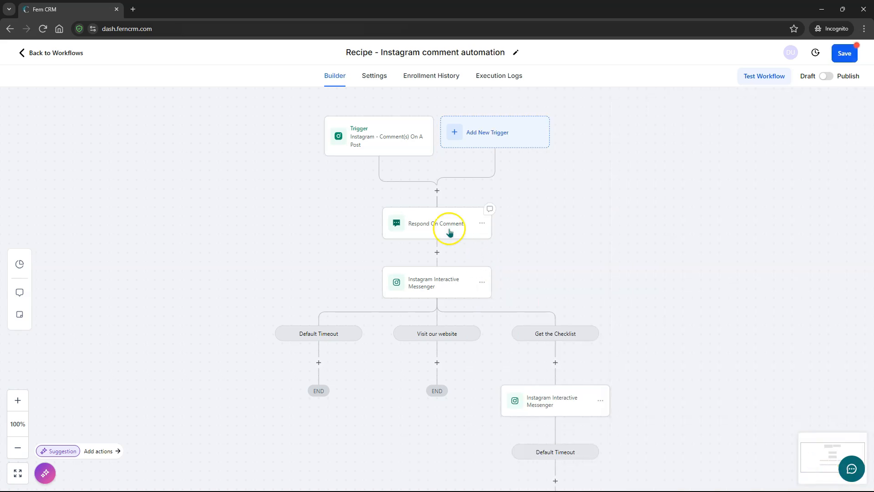
{"action": "left_click", "coordinate": [371, 138]}
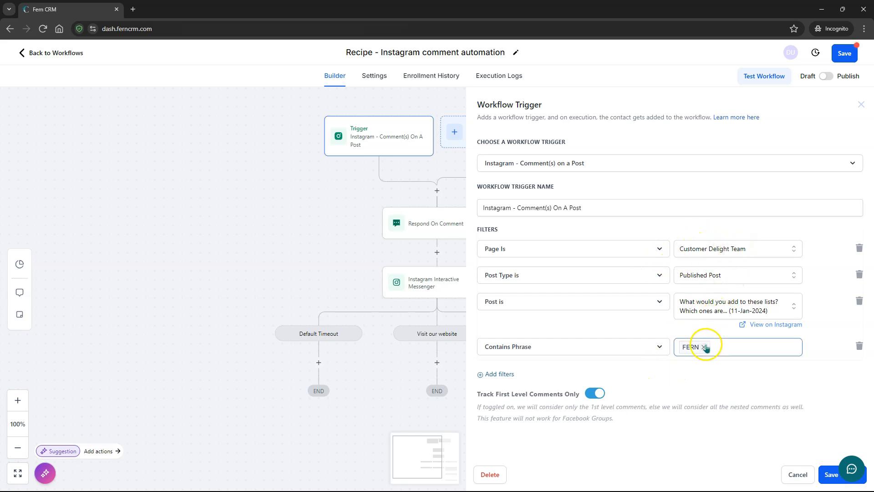
{"action": "left_click", "coordinate": [830, 474]}
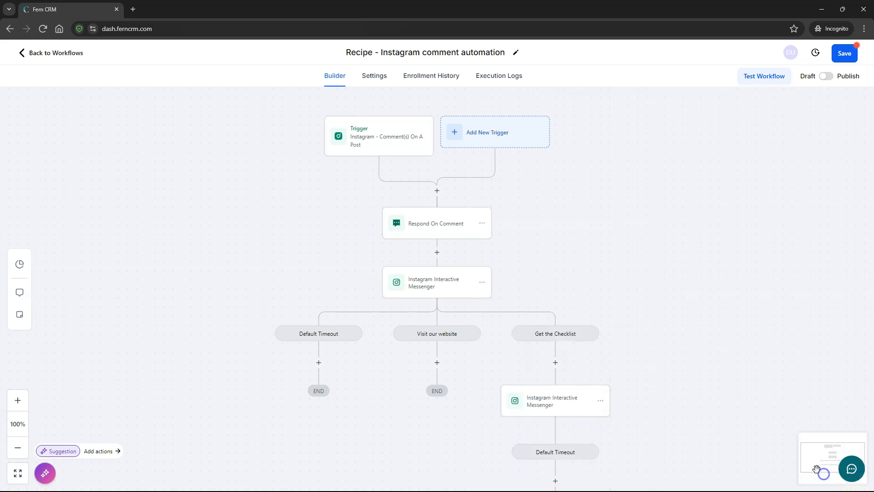
Step: Add a third comment reply reading "Fab! Check your DM's!" to the Respond On Comment action
{"action": "left_click", "coordinate": [453, 232]}
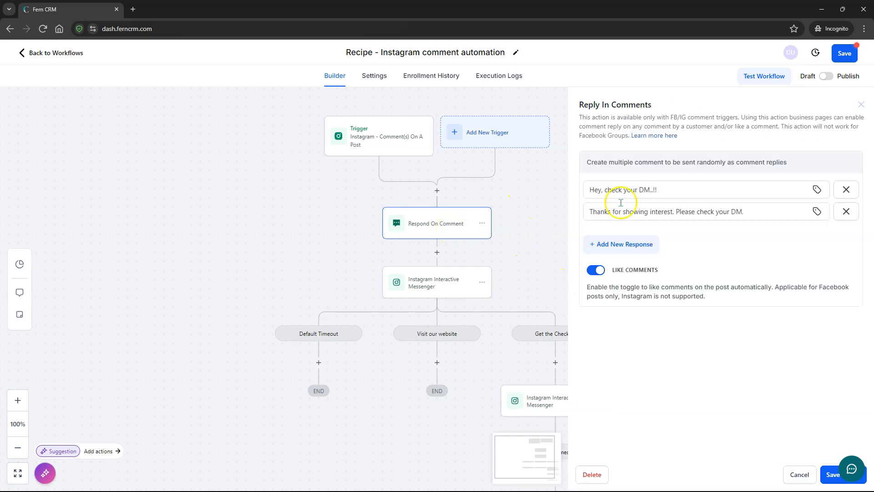
{"action": "left_click", "coordinate": [695, 256]}
{"action": "left_click", "coordinate": [696, 259]}
{"action": "left_click", "coordinate": [670, 189]}
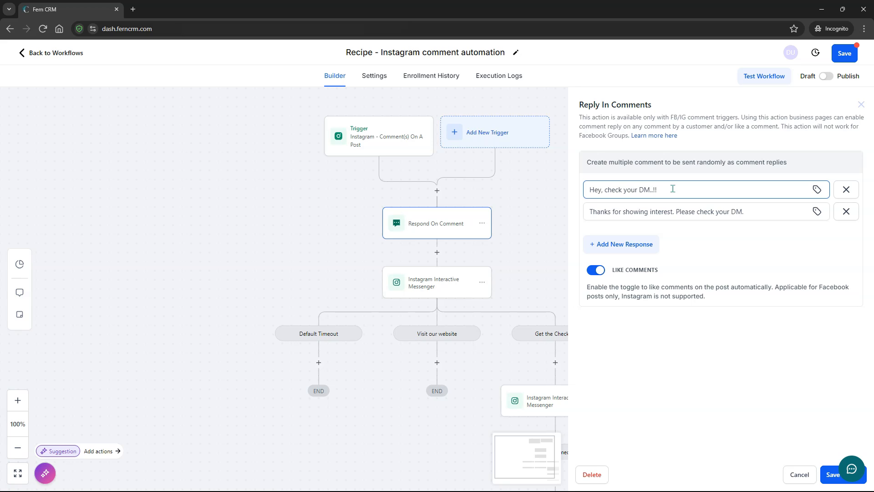
{"action": "left_click", "coordinate": [671, 201]}
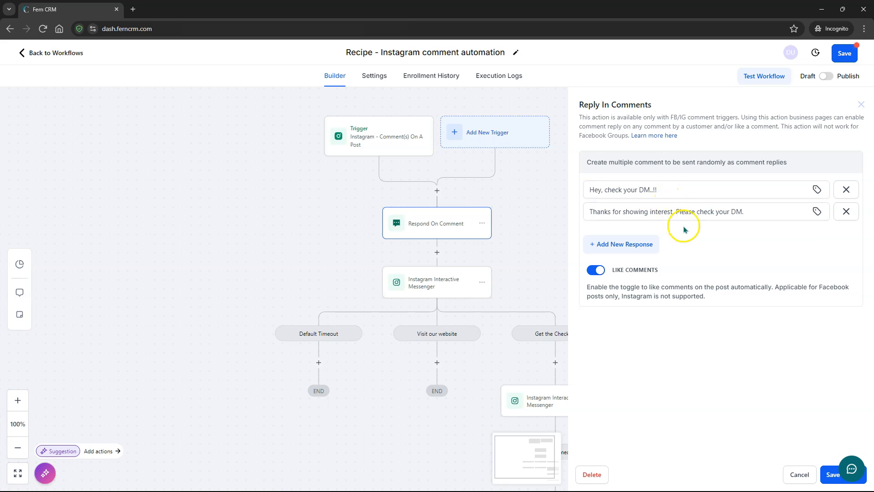
{"action": "left_click", "coordinate": [643, 245]}
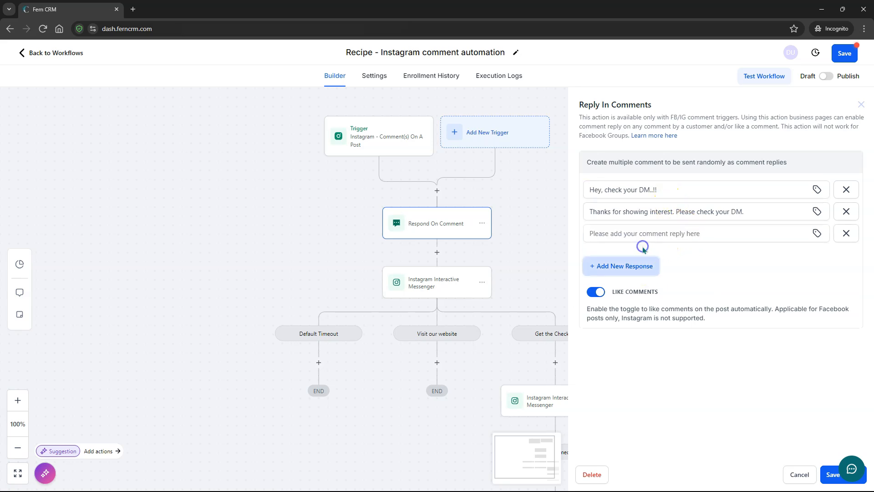
{"action": "left_click", "coordinate": [640, 191]}
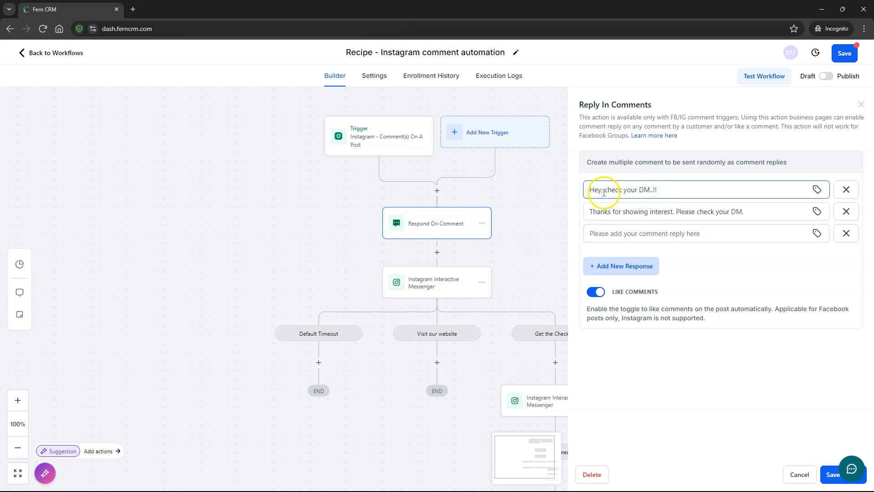
{"action": "left_click", "coordinate": [617, 214]}
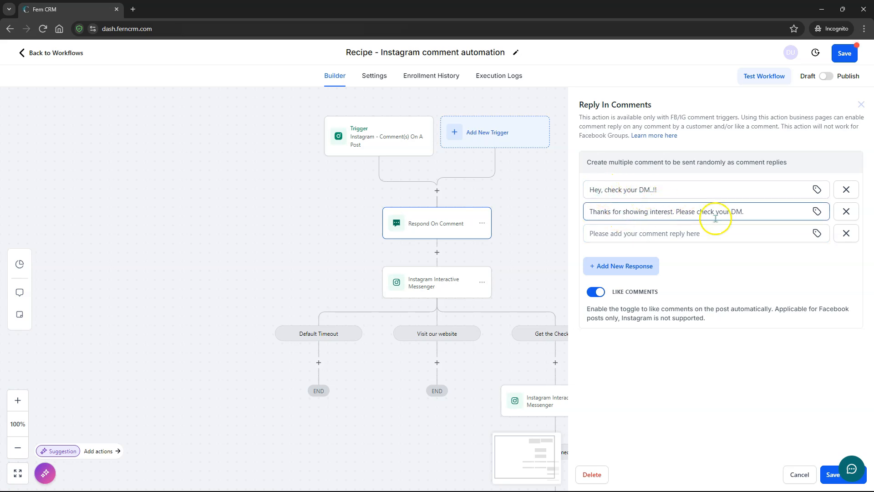
{"action": "left_click", "coordinate": [659, 233]}
{"action": "type", "text": "Fab! Check your DM's!"}
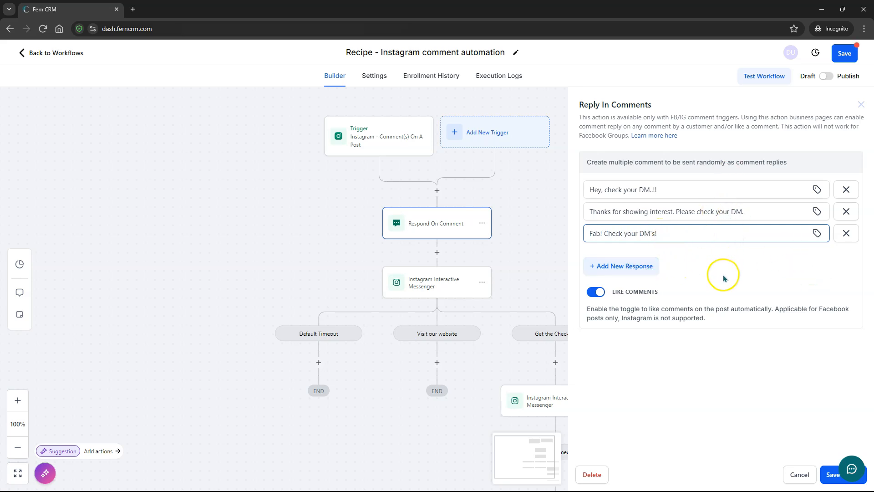
Step: Add a fourth reply combining the account's email from-name custom value with "has your back! Check your DM's." and save the action
{"action": "left_click", "coordinate": [624, 266]}
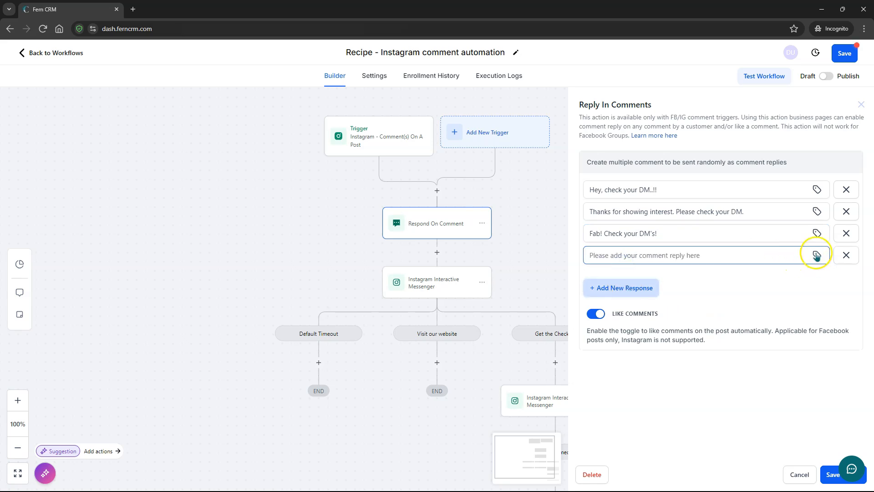
{"action": "left_click", "coordinate": [817, 255]}
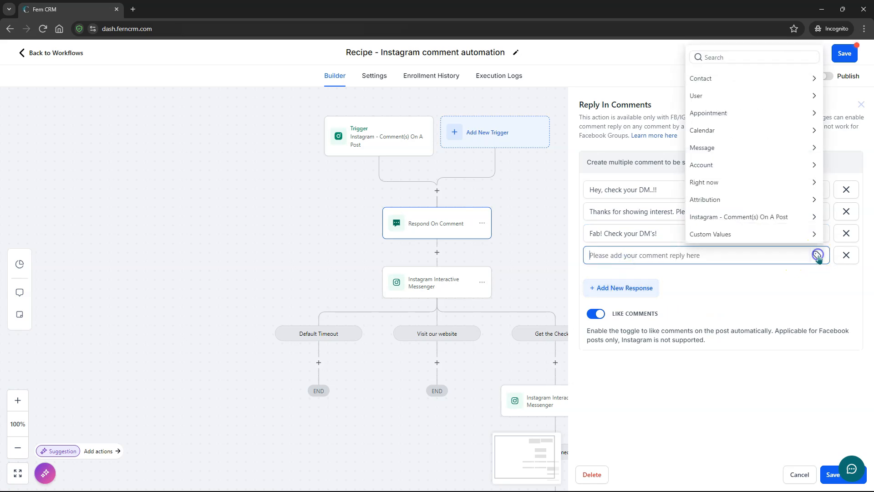
{"action": "left_click", "coordinate": [765, 240]}
{"action": "left_click", "coordinate": [723, 316]}
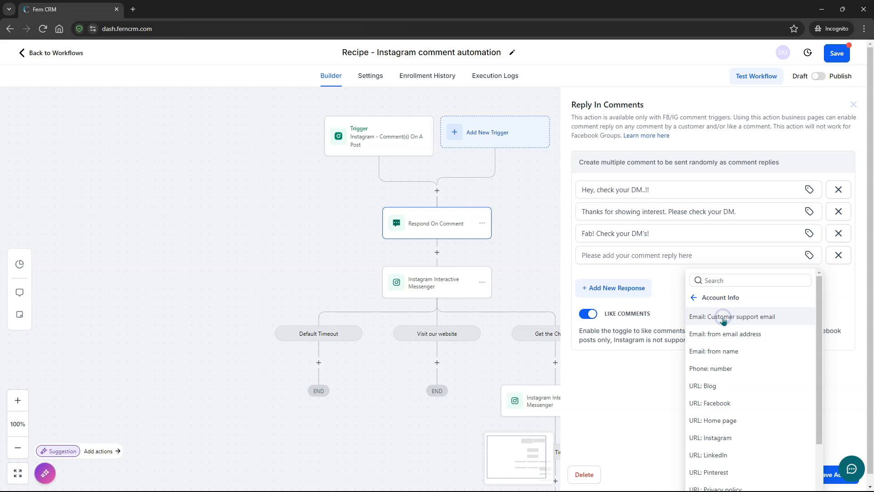
{"action": "left_click", "coordinate": [732, 91]}
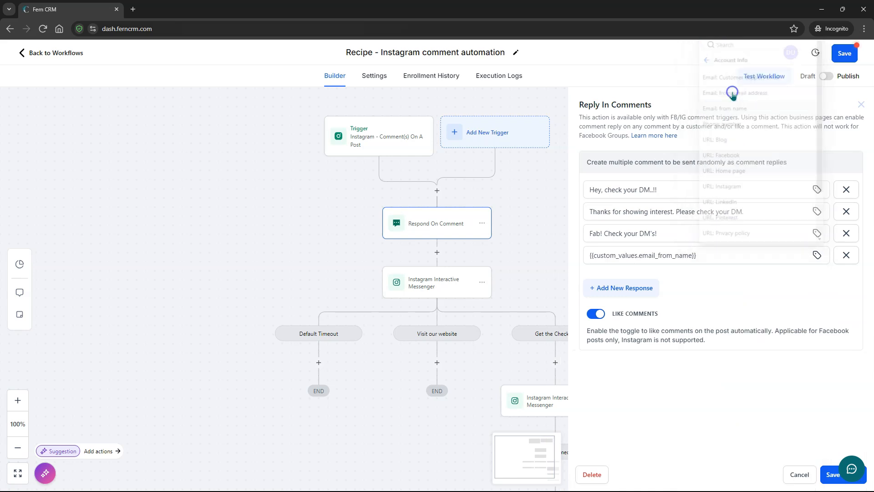
{"action": "left_click", "coordinate": [715, 256]}
{"action": "type", "text": "has your back! Check your DM's."}
{"action": "left_click", "coordinate": [725, 276]}
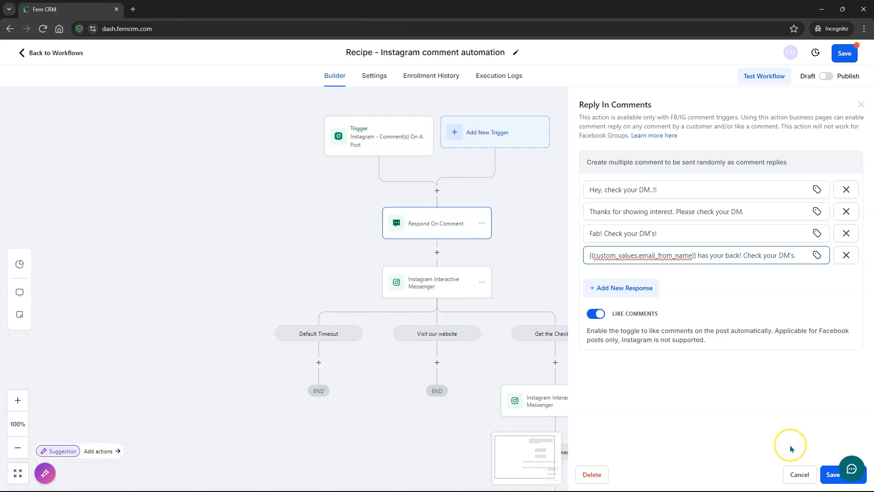
{"action": "left_click", "coordinate": [828, 475]}
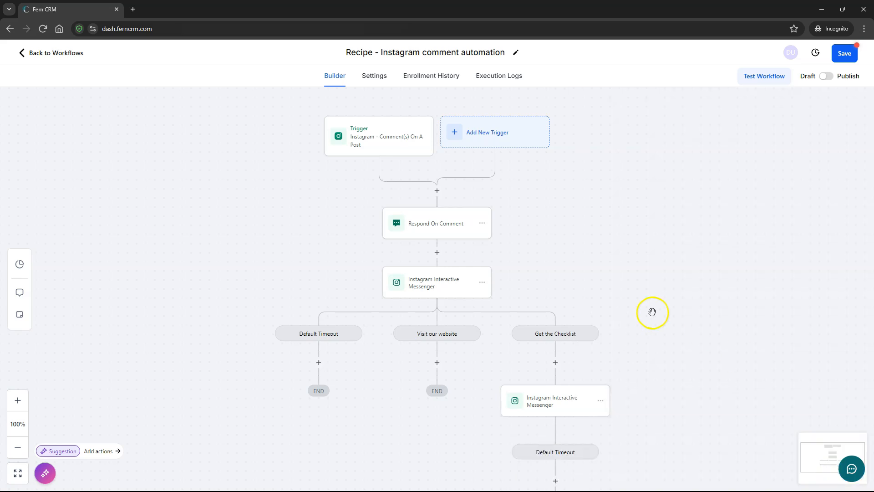
Step: Replace the first Instagram Interactive Messenger action's body line with "Here's the brand guide you requested. Hit the button below to open it."
{"action": "left_click", "coordinate": [433, 287]}
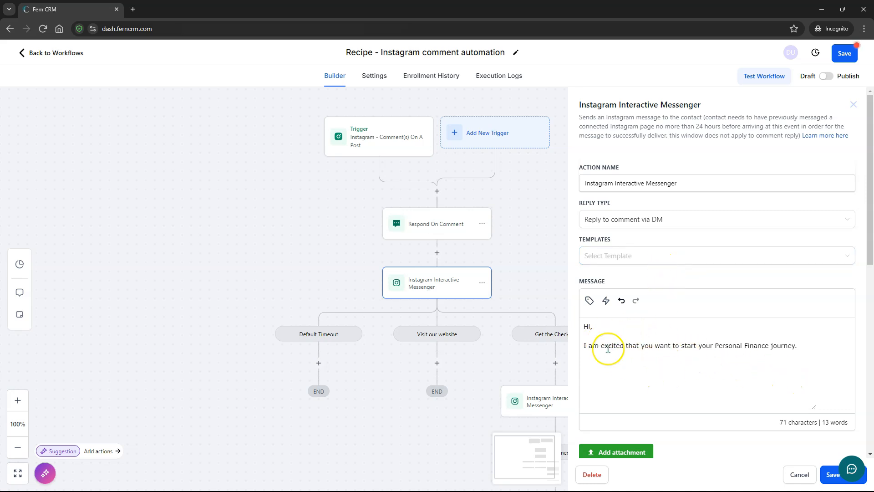
{"action": "left_click_drag", "start_coordinate": [583, 347], "coordinate": [821, 360]}
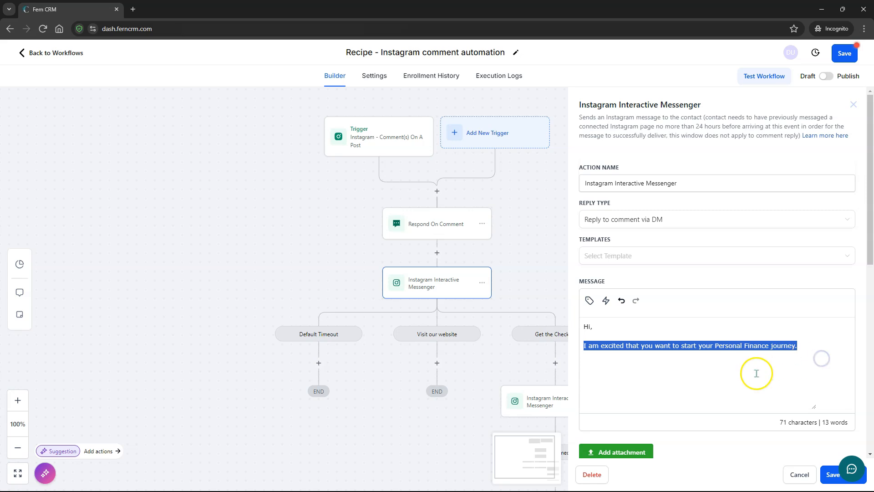
{"action": "type", "text": "Here's the b"}
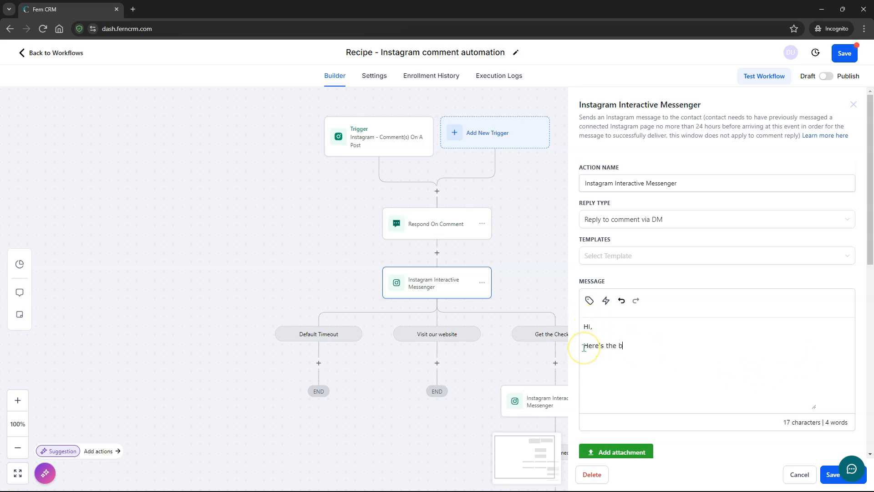
{"action": "type", "text": "rand guide you requested. Hit the button below to open it."}
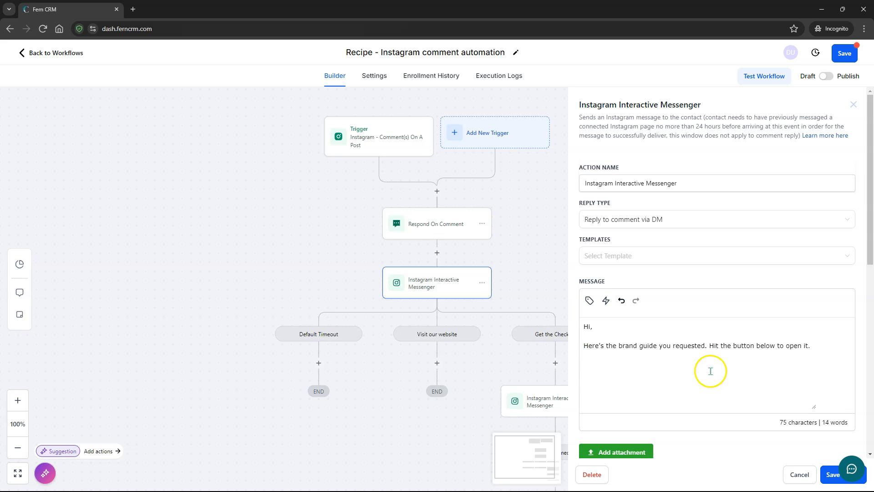
Step: Rename the message's "Visit our website" button to "Brand guide"
{"action": "scroll", "coordinate": [709, 368], "scroll_direction": "down", "scroll_amount": 6}
{"action": "scroll", "coordinate": [711, 371], "scroll_direction": "down", "scroll_amount": 2}
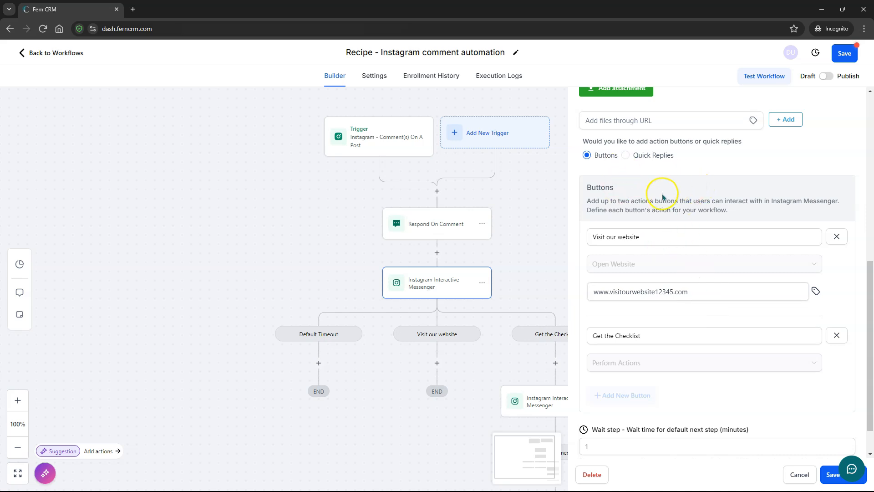
{"action": "scroll", "coordinate": [659, 201], "scroll_direction": "up", "scroll_amount": 1}
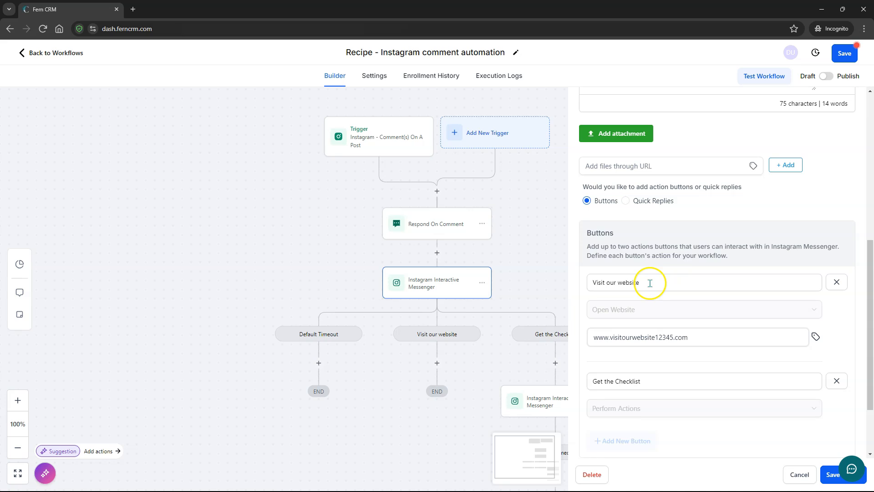
{"action": "left_click_drag", "start_coordinate": [651, 282], "coordinate": [582, 287]}
{"action": "type", "text": "Brand guide"}
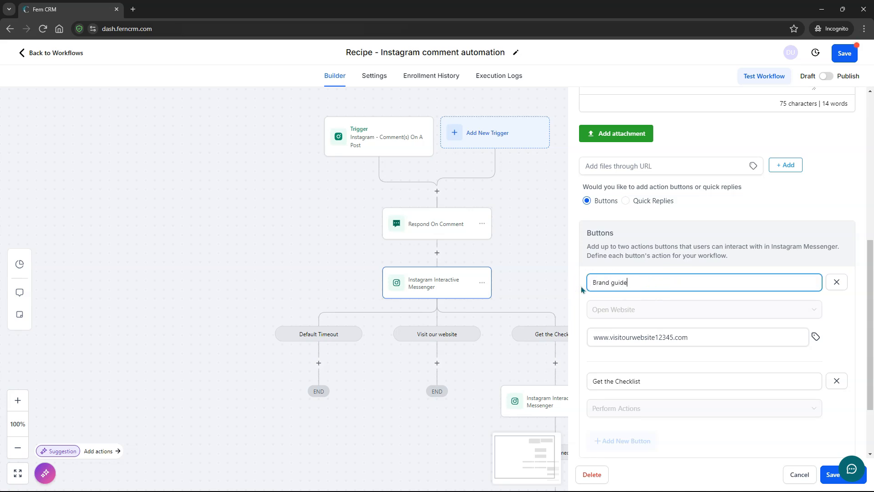
{"action": "left_click", "coordinate": [670, 339]}
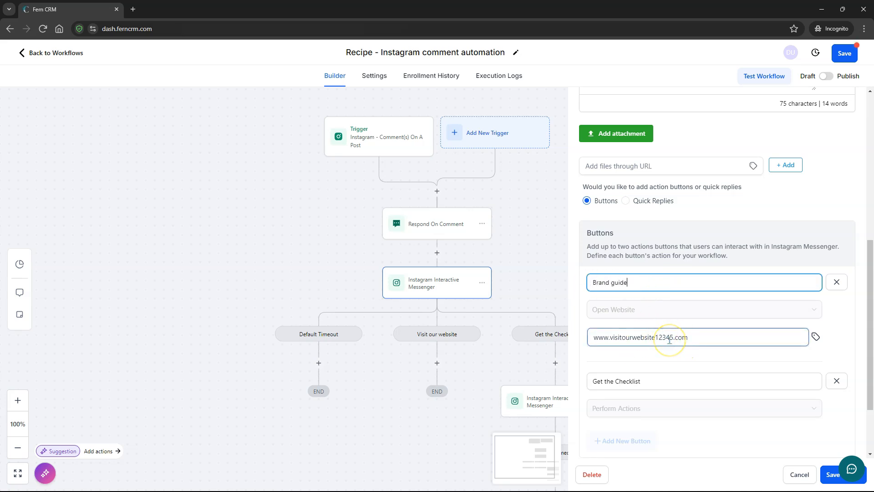
Step: Review the button settings and wait time, and switch the message from action buttons to Quick Replies
{"action": "scroll", "coordinate": [671, 340], "scroll_direction": "down", "scroll_amount": 2}
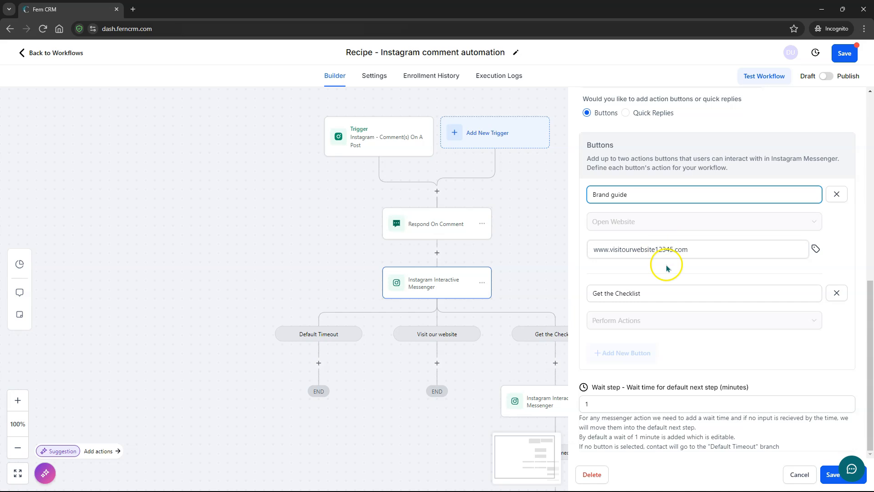
{"action": "scroll", "coordinate": [672, 286], "scroll_direction": "up", "scroll_amount": 1}
{"action": "scroll", "coordinate": [656, 285], "scroll_direction": "up", "scroll_amount": 2}
{"action": "left_click", "coordinate": [626, 295]}
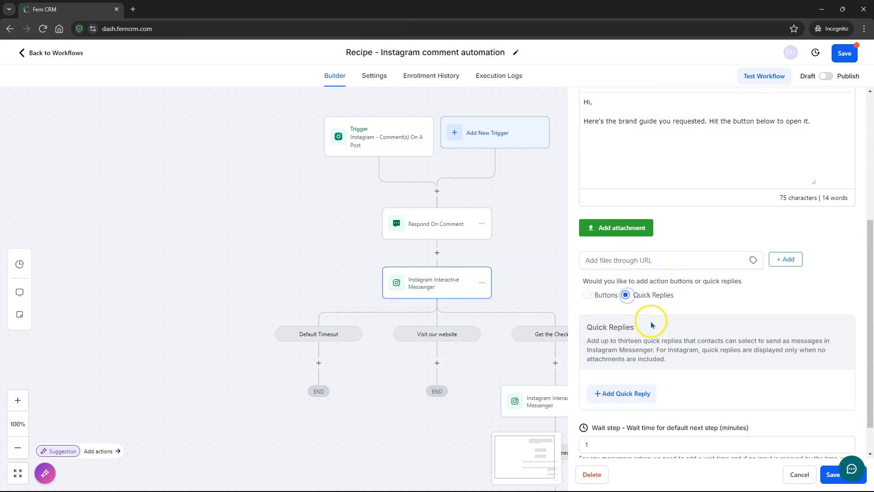
Step: Try adding a quick reply to the Instagram Interactive Messenger message
{"action": "scroll", "coordinate": [732, 337], "scroll_direction": "down", "scroll_amount": 1}
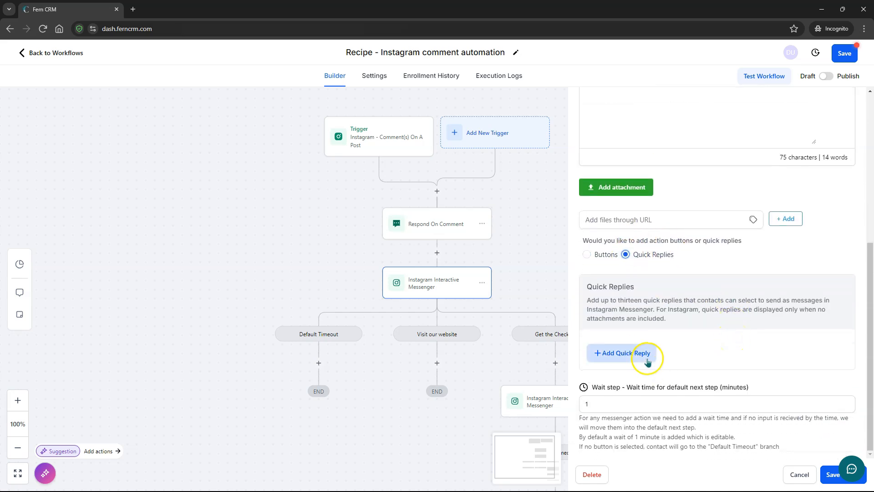
{"action": "left_click", "coordinate": [648, 361]}
{"action": "scroll", "coordinate": [744, 404], "scroll_direction": "up", "scroll_amount": 5}
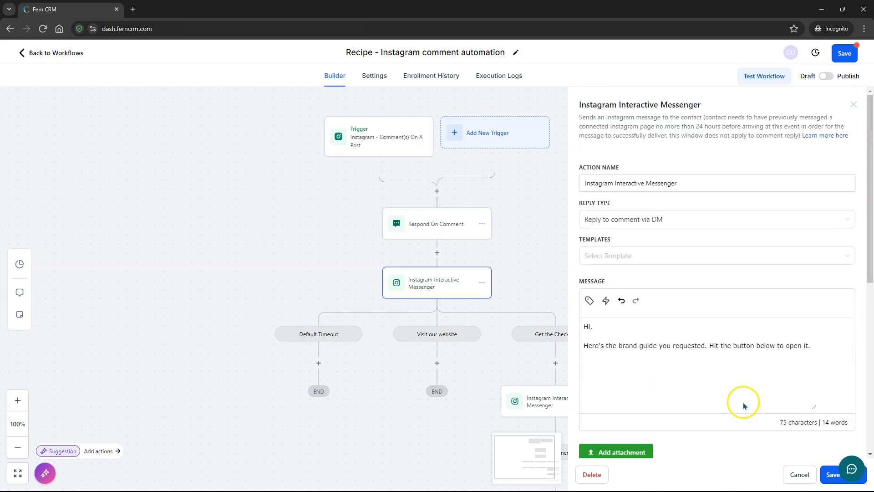
{"action": "scroll", "coordinate": [730, 370], "scroll_direction": "down", "scroll_amount": 6}
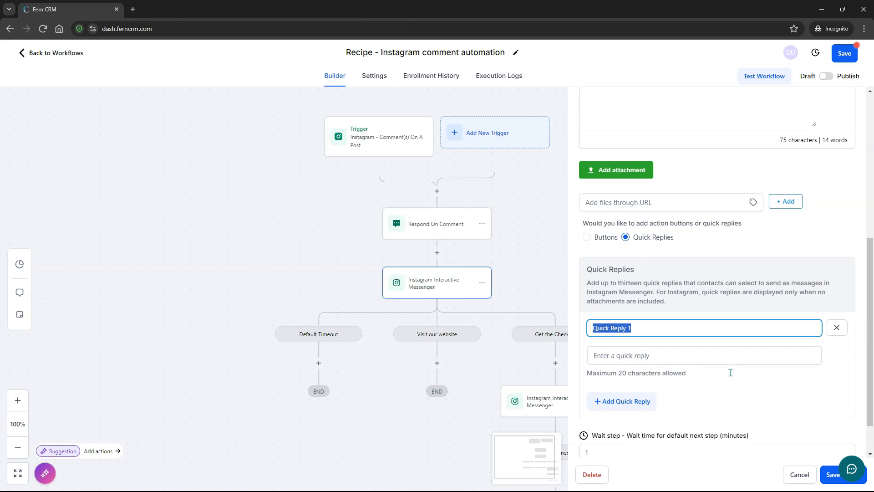
{"action": "scroll", "coordinate": [731, 372], "scroll_direction": "down", "scroll_amount": 1}
Step: Switch the message back to action buttons and delete the "Get the Checklist" button along with its subsequent actions
{"action": "left_click", "coordinate": [587, 200]}
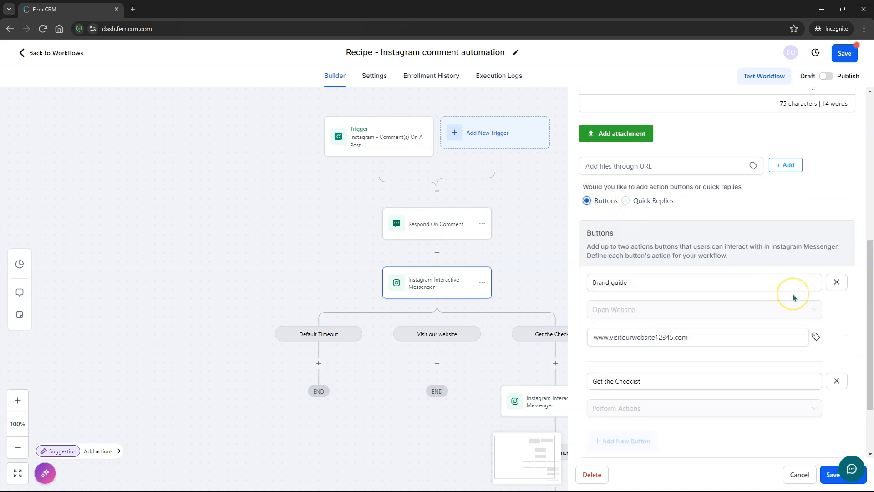
{"action": "scroll", "coordinate": [793, 297], "scroll_direction": "down", "scroll_amount": 2}
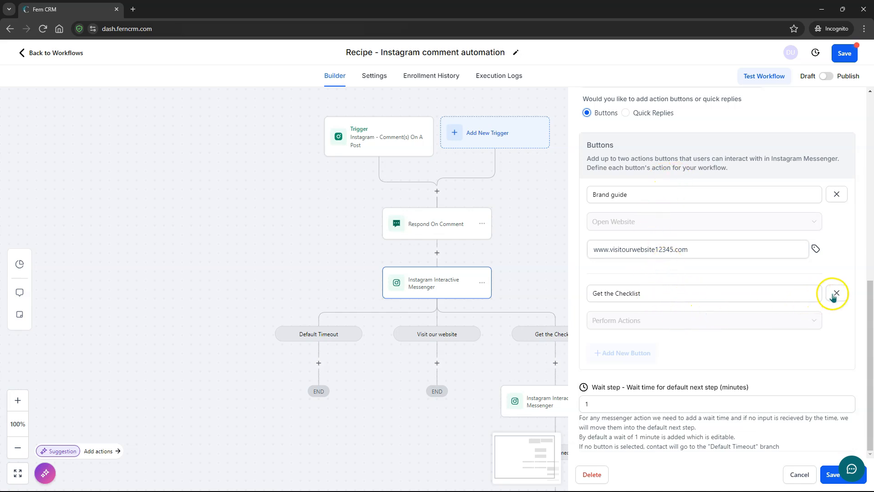
{"action": "left_click", "coordinate": [834, 295]}
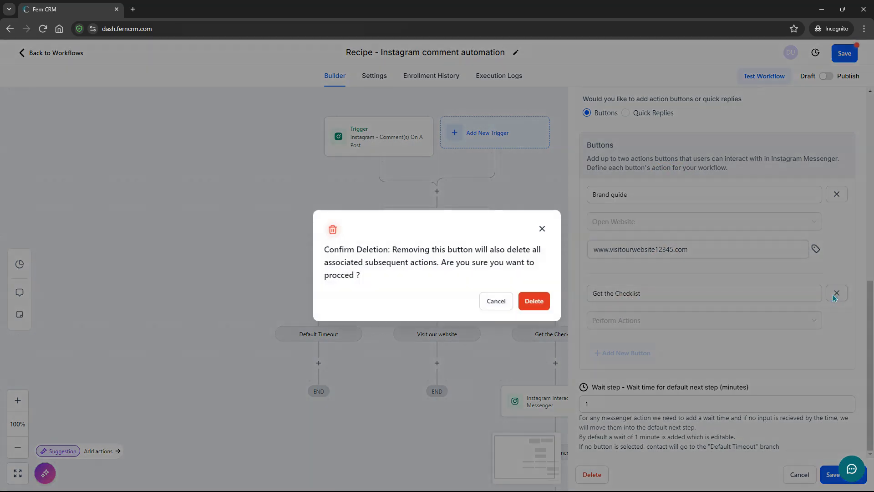
{"action": "left_click", "coordinate": [533, 302]}
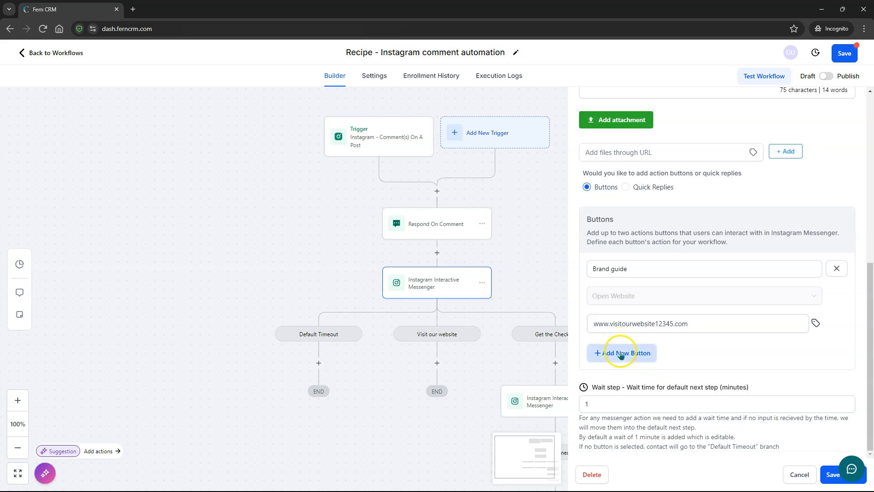
{"action": "left_click", "coordinate": [621, 353]}
{"action": "left_click", "coordinate": [837, 367]}
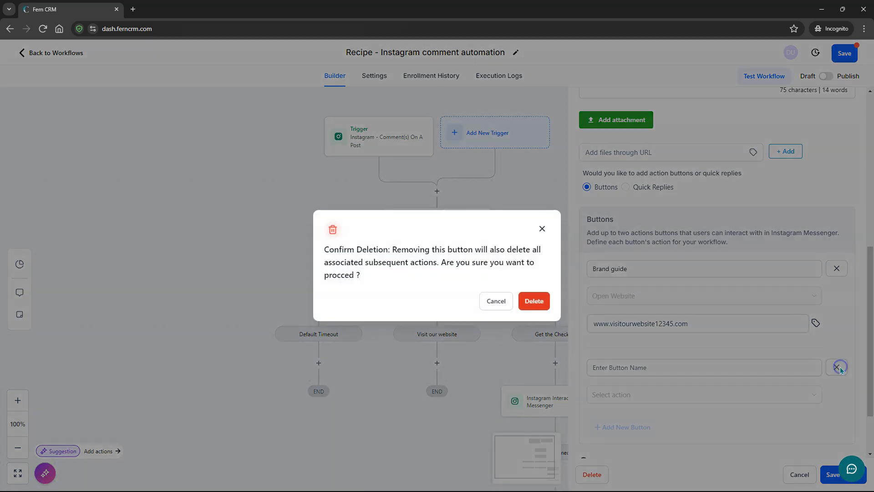
{"action": "left_click", "coordinate": [535, 300]}
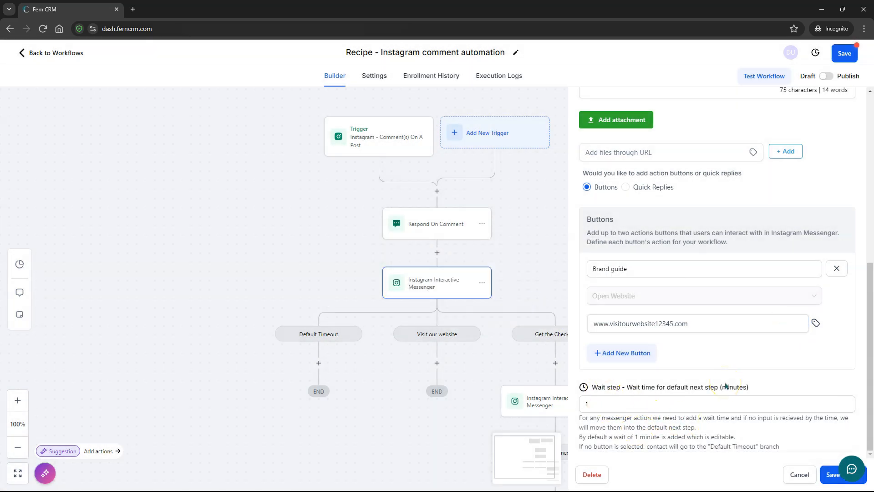
Step: Review the message's button and default wait-time settings, and save the Instagram Interactive Messenger action
{"action": "scroll", "coordinate": [726, 385], "scroll_direction": "up", "scroll_amount": 5}
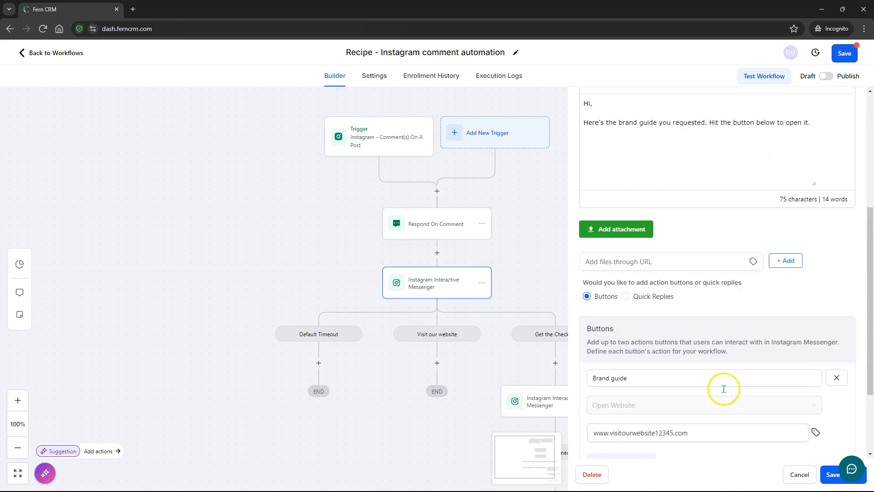
{"action": "scroll", "coordinate": [711, 274], "scroll_direction": "down", "scroll_amount": 5}
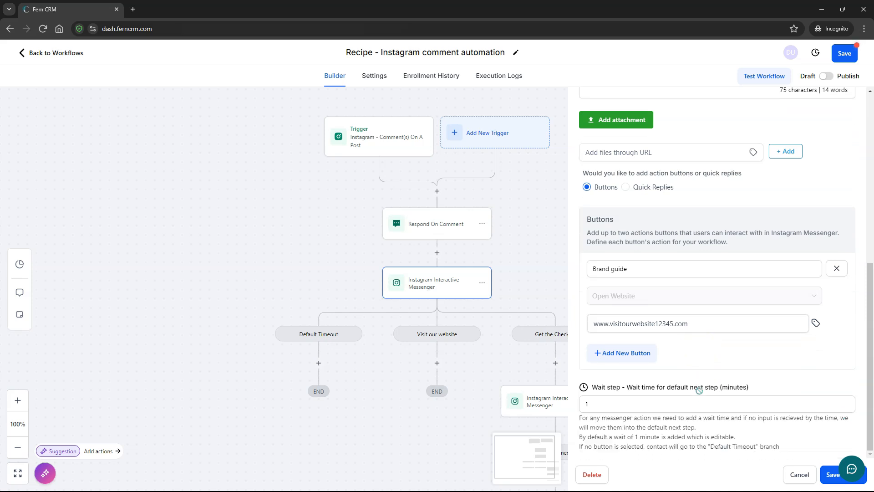
{"action": "left_click", "coordinate": [600, 405]}
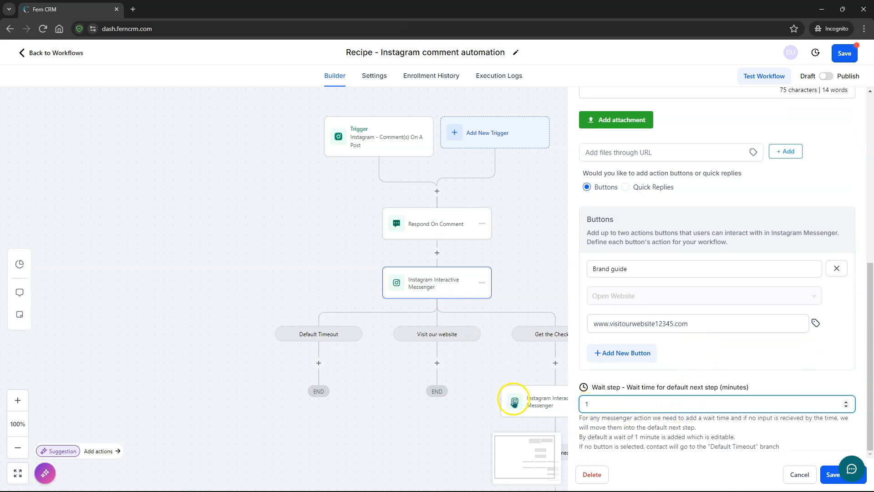
{"action": "left_click", "coordinate": [673, 410]}
{"action": "left_click", "coordinate": [830, 475]}
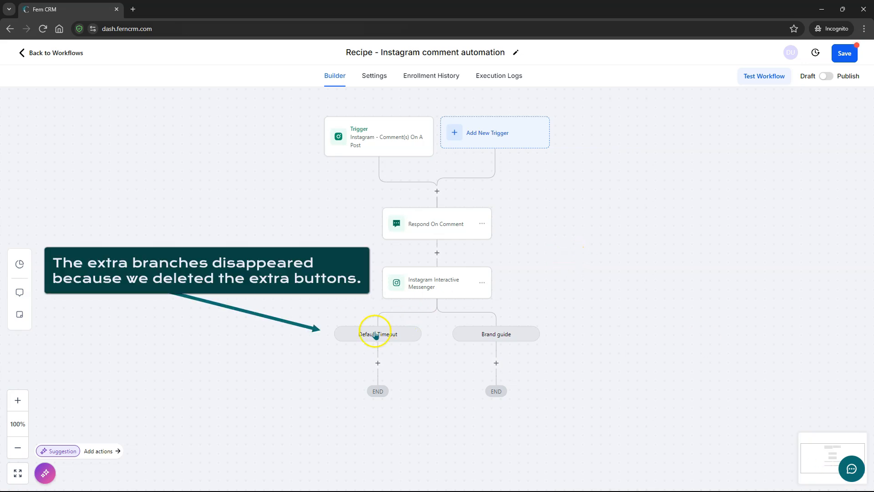
Step: Check the Instagram Interactive Messenger action's wait-step setting that sends contacts to the Default Timeout branch, and close it without changes
{"action": "left_click", "coordinate": [378, 333]}
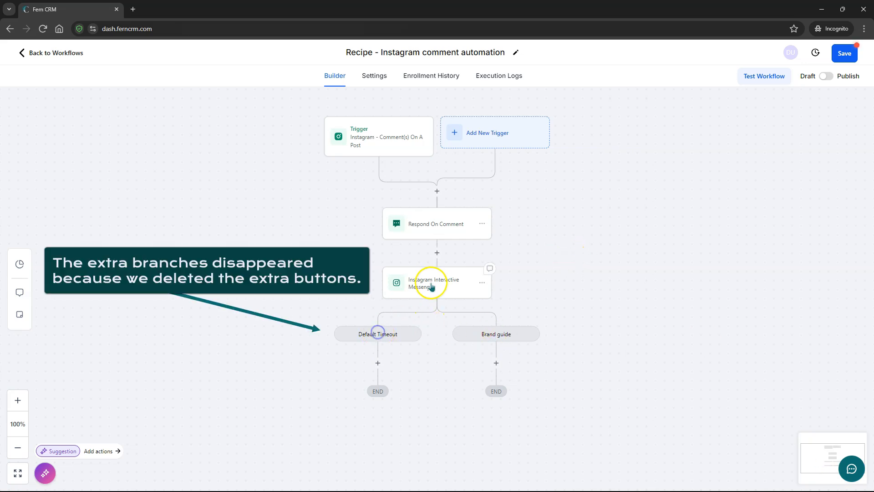
{"action": "left_click", "coordinate": [432, 286]}
{"action": "scroll", "coordinate": [638, 255], "scroll_direction": "down", "scroll_amount": 5}
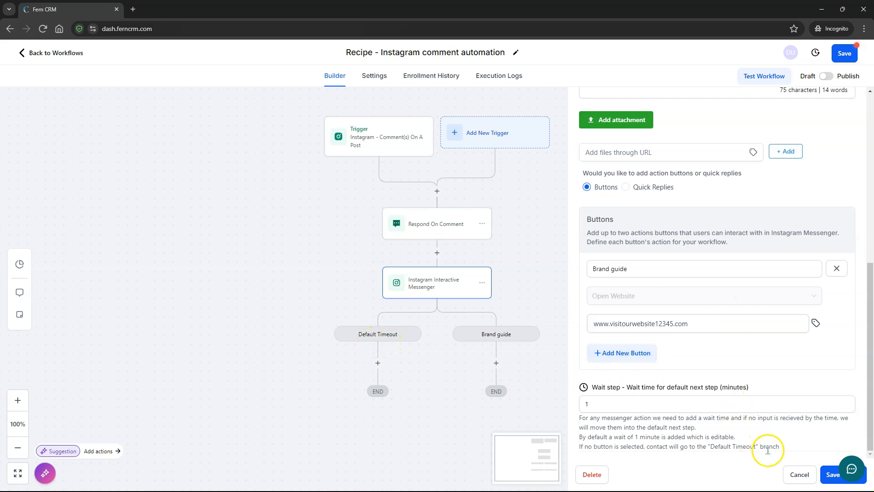
{"action": "left_click", "coordinate": [800, 476]}
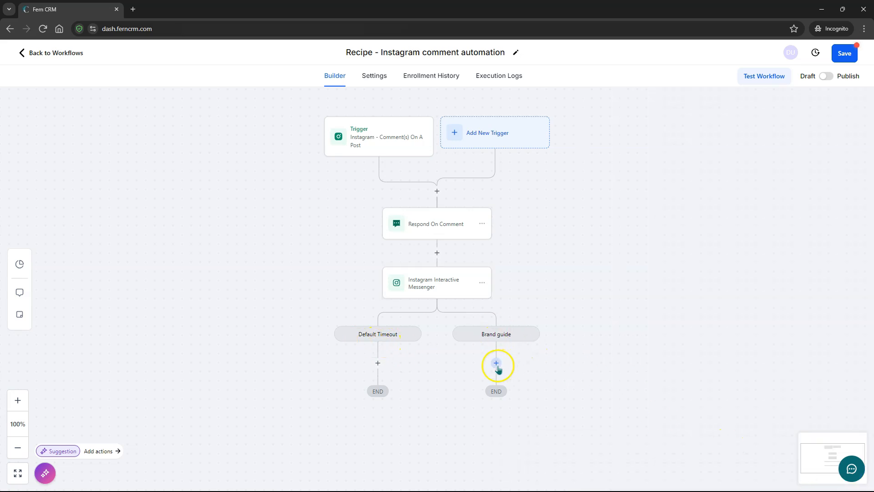
Step: Browse the list of actions available for the Brand guide branch
{"action": "left_click", "coordinate": [497, 364]}
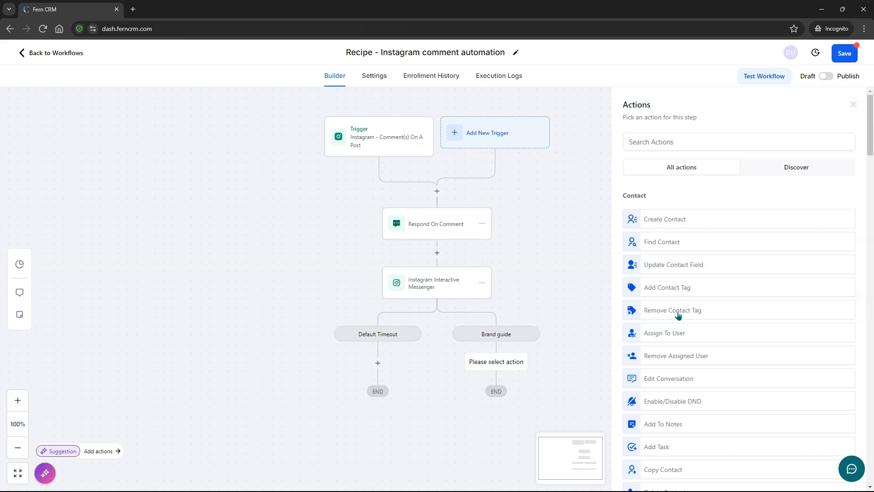
{"action": "scroll", "coordinate": [679, 314], "scroll_direction": "down", "scroll_amount": 3}
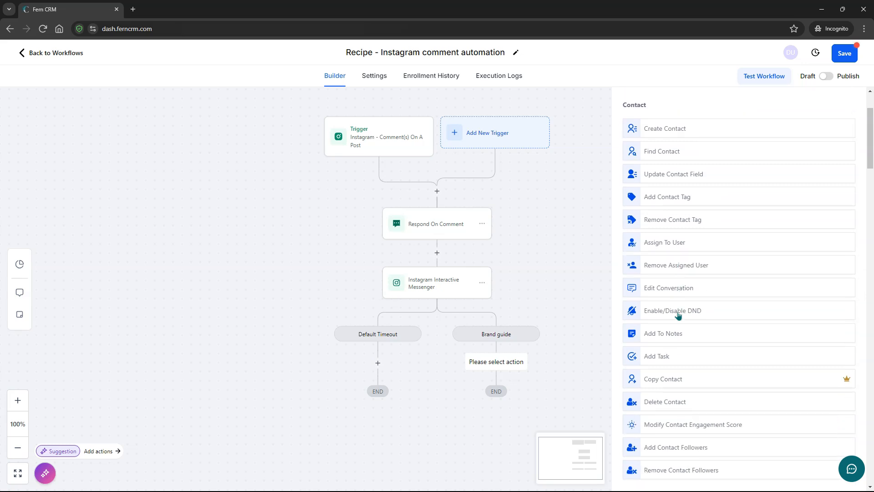
{"action": "left_click", "coordinate": [734, 320]}
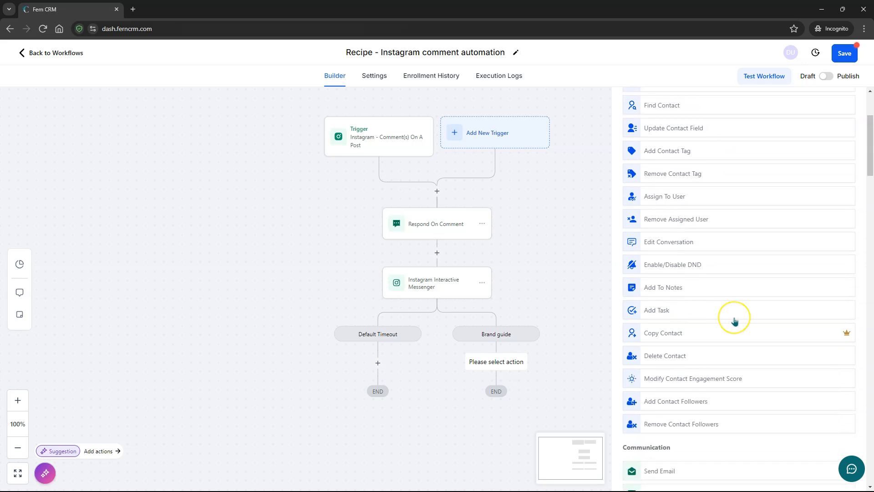
{"action": "scroll", "coordinate": [736, 322], "scroll_direction": "down", "scroll_amount": 4}
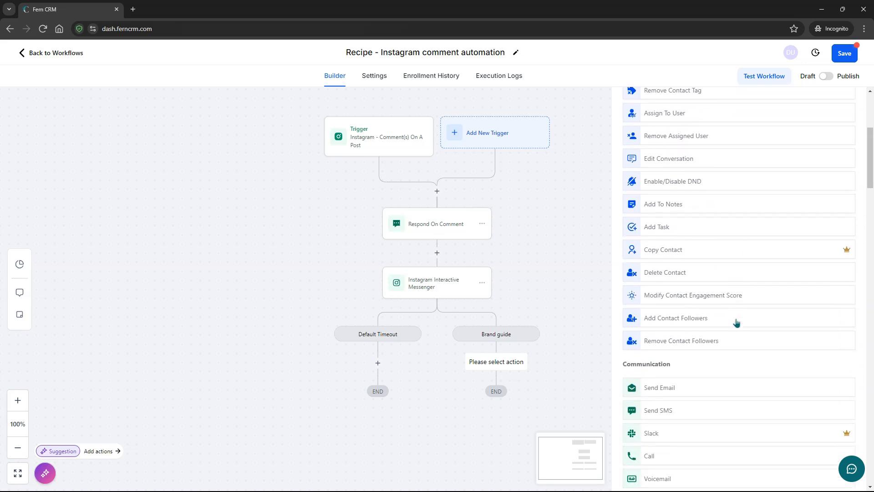
{"action": "scroll", "coordinate": [753, 359], "scroll_direction": "down", "scroll_amount": 13}
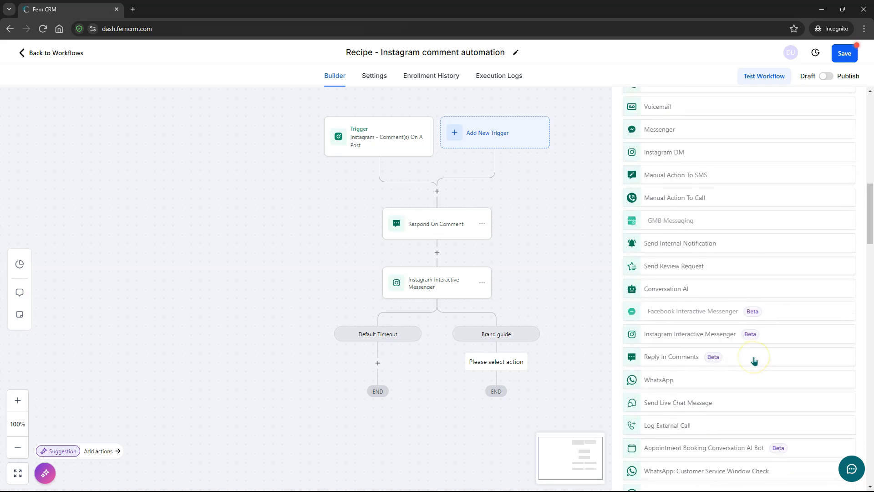
{"action": "scroll", "coordinate": [754, 361], "scroll_direction": "down", "scroll_amount": 6}
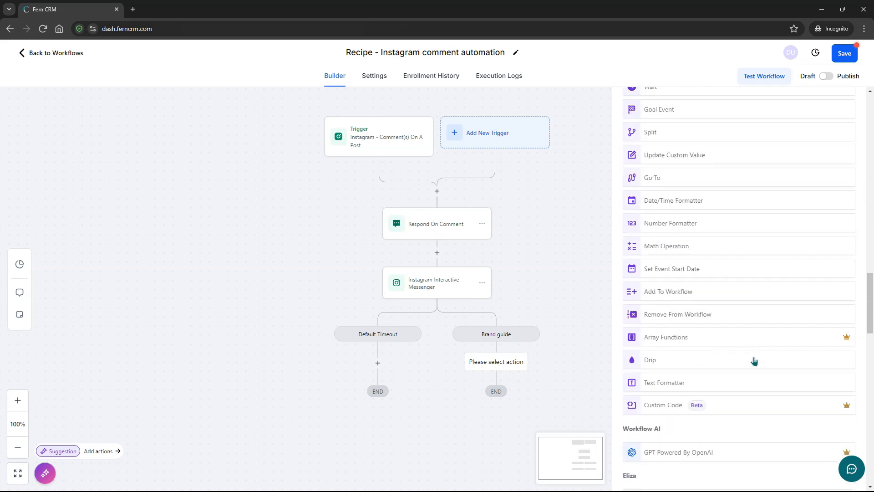
{"action": "left_click", "coordinate": [578, 289]}
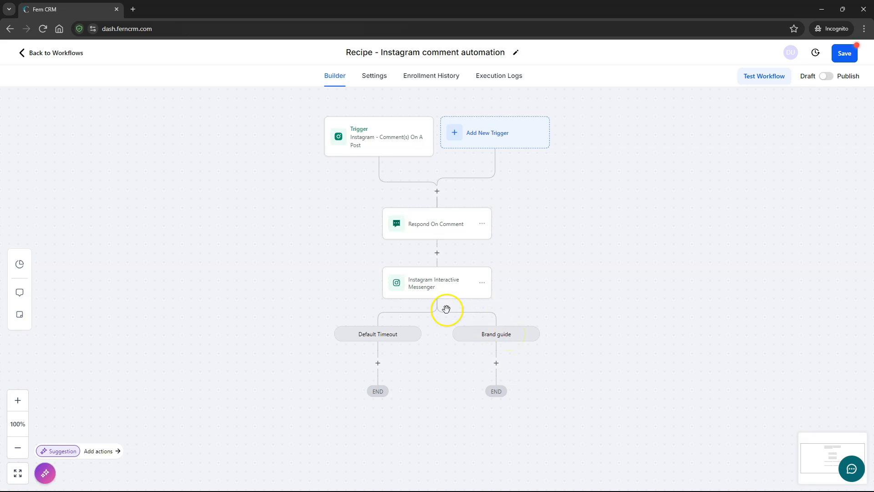
Step: Search for "insta" among the actions and add an Instagram DM action to the Default Timeout branch
{"action": "left_click", "coordinate": [378, 365]}
{"action": "left_click", "coordinate": [378, 364]}
{"action": "type", "text": "insta"}
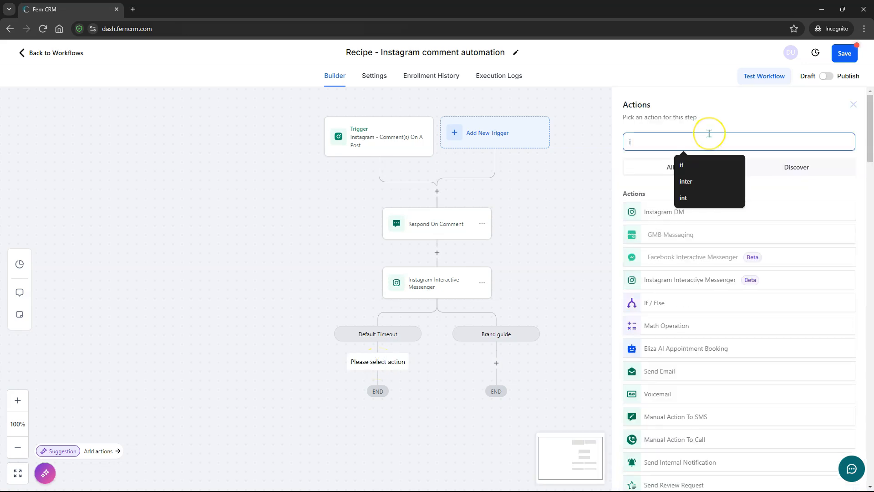
{"action": "left_click", "coordinate": [693, 210]}
Step: Write the DM message "Hey, I noticed you requested the brand guide but didn't hit the button to download it. Here's that link again:"
{"action": "left_click", "coordinate": [710, 292]}
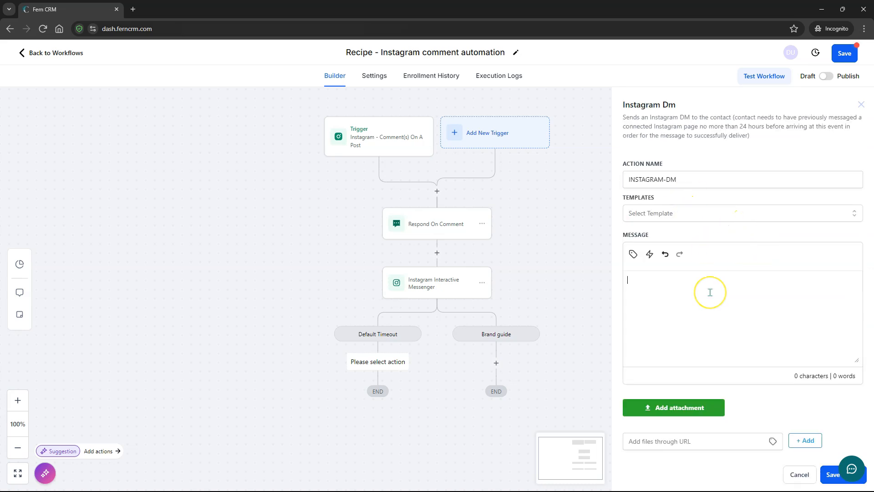
{"action": "left_click", "coordinate": [710, 296]}
{"action": "type", "text": "Hey"}
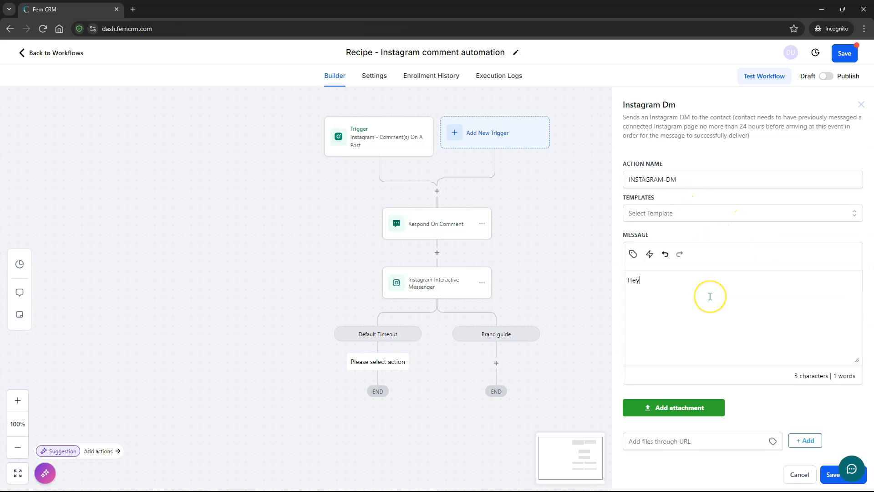
{"action": "type", "text": "didn't hit the button to down"}
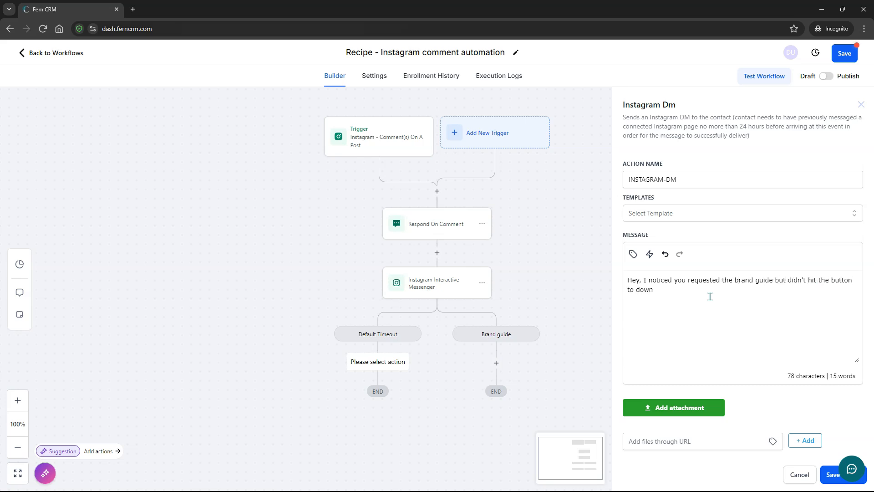
{"action": "type", "text": ":"}
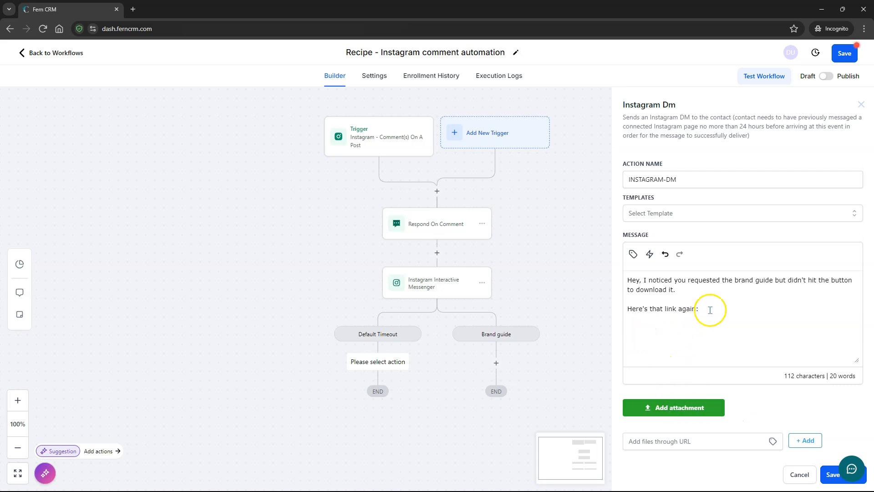
Step: Insert the Collective Donations custom value below the DM message's text and save the action
{"action": "left_click", "coordinate": [633, 254]}
{"action": "left_click", "coordinate": [631, 234]}
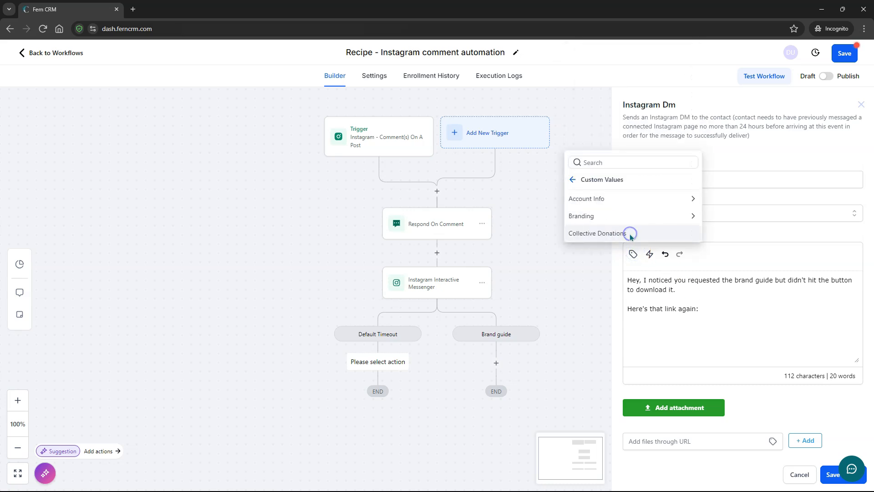
{"action": "left_click", "coordinate": [608, 234]}
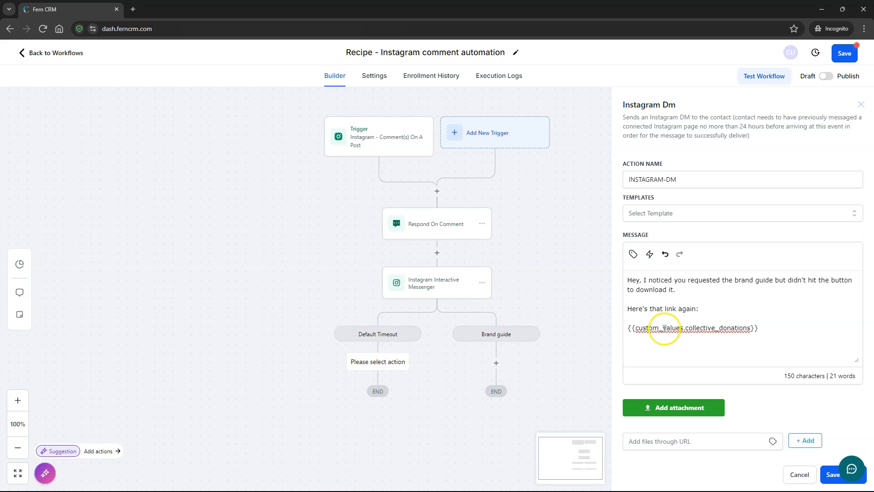
{"action": "left_click", "coordinate": [768, 324]}
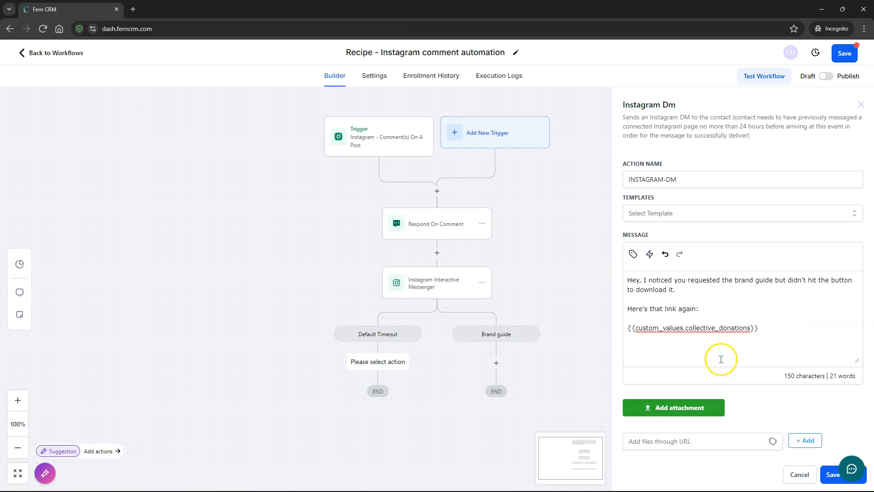
{"action": "left_click", "coordinate": [678, 443]}
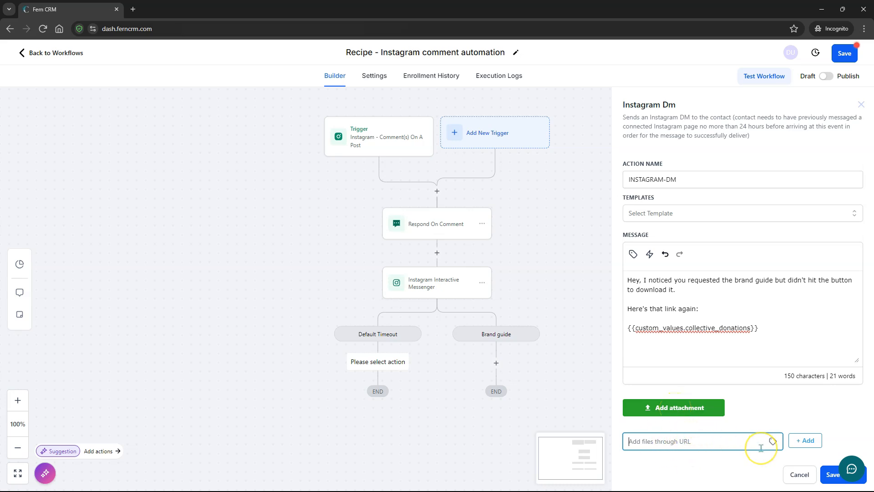
{"action": "left_click", "coordinate": [832, 475]}
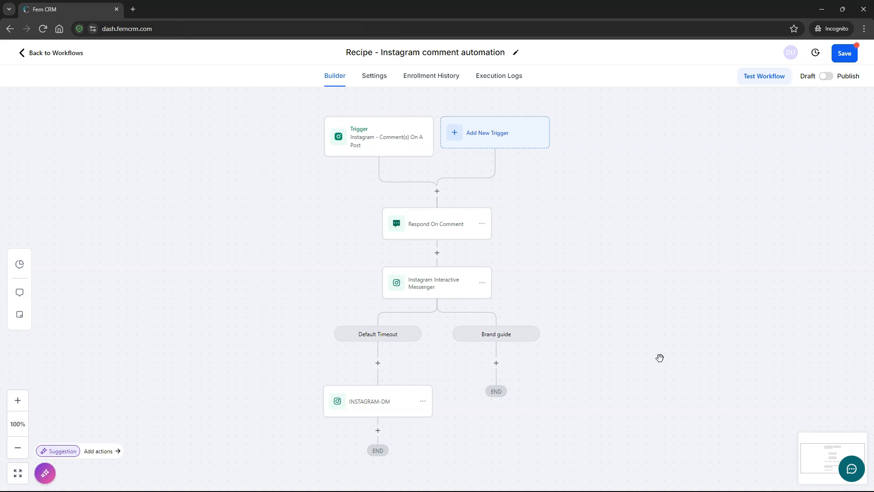
Step: Look through the possible follow-up actions for the Brand guide branch and save the workflow
{"action": "left_click", "coordinate": [496, 363]}
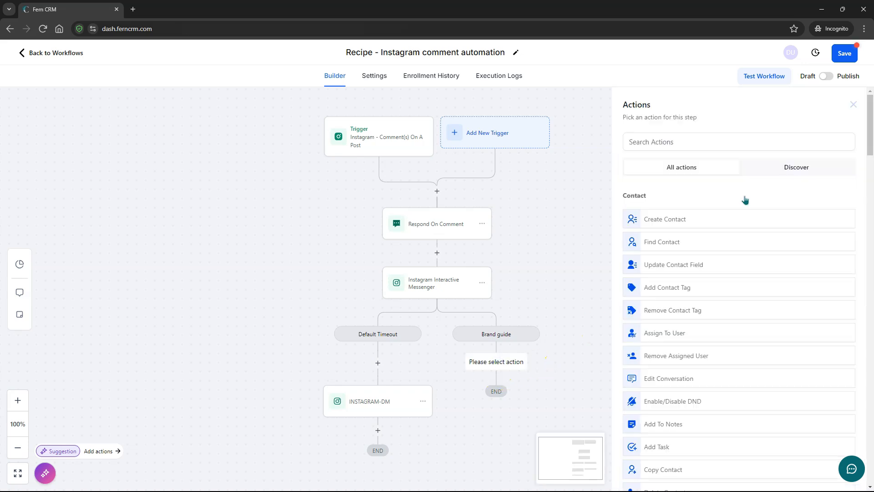
{"action": "scroll", "coordinate": [731, 372], "scroll_direction": "down", "scroll_amount": 20}
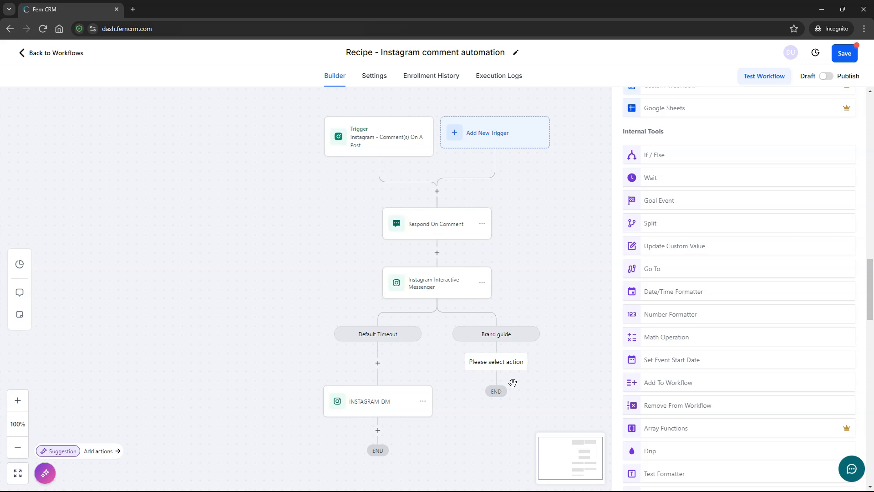
{"action": "left_click", "coordinate": [849, 54]}
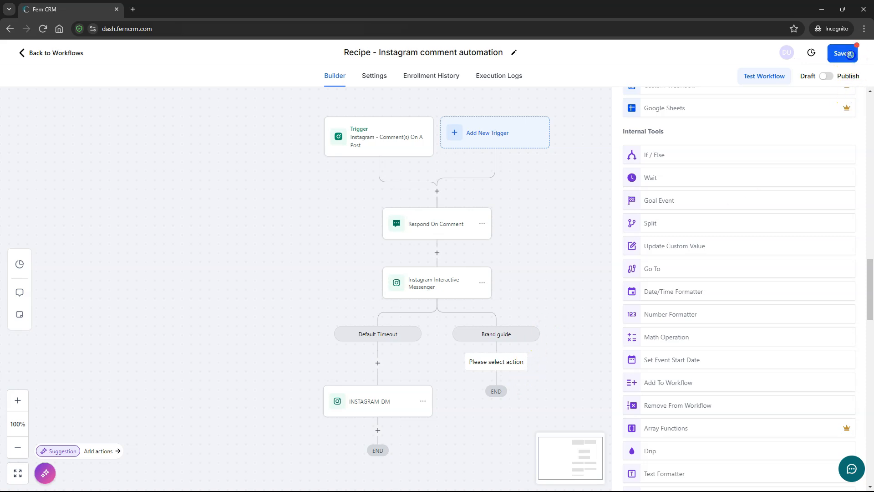